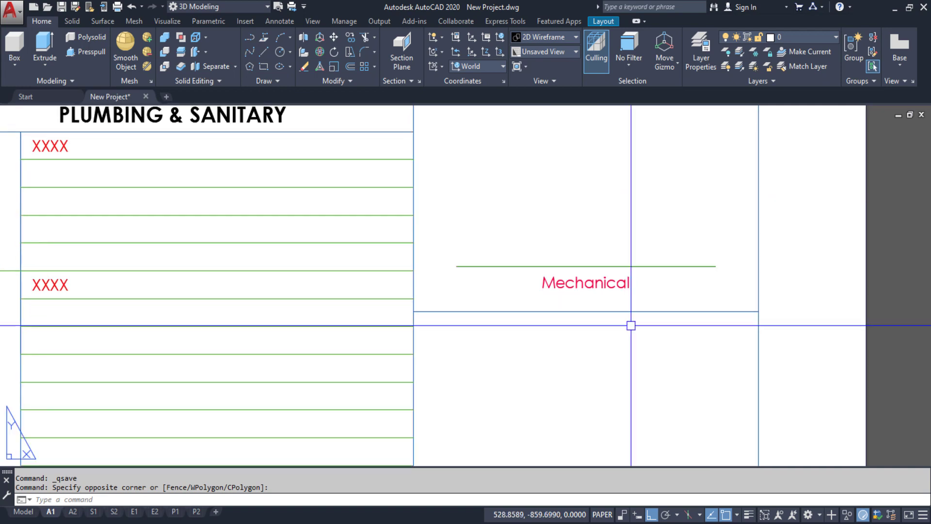
Pan and wheel-zoom onto the A1 row of the Drawing List table
mouse_move(630, 324)
middle_down()
mouse_move(617, 200)
mouse_move(580, 410)
middle_up()
scroll(617, 292, down, 5)
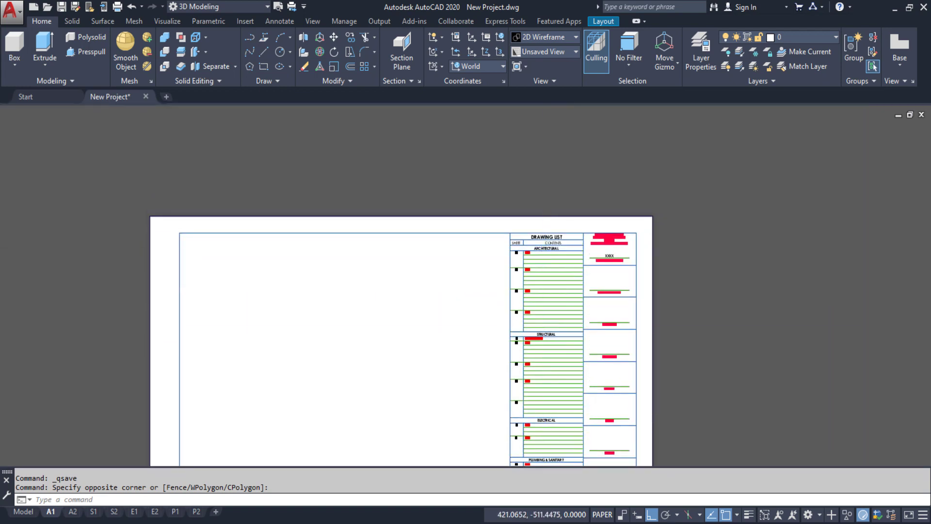
scroll(548, 242, up, 8)
scroll(475, 276, up, 2)
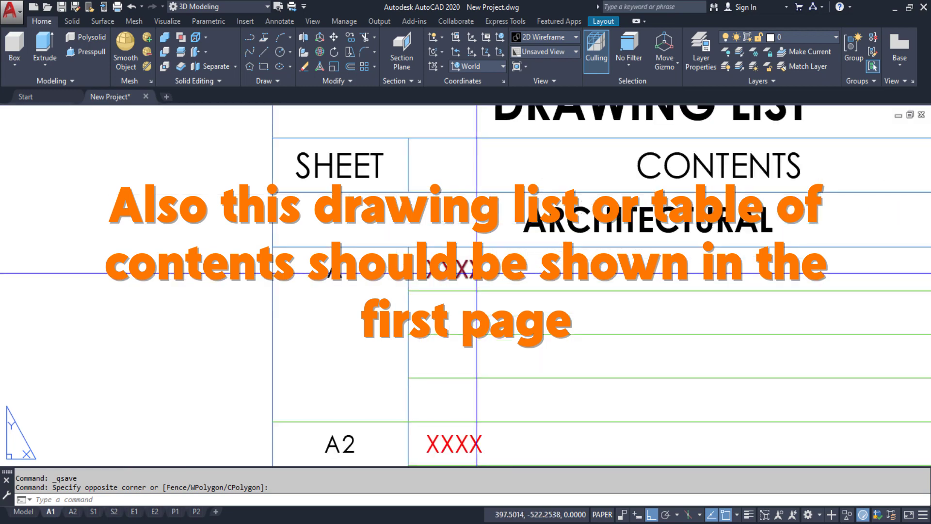
Replace the XXXX entry in row A1 with PERSPECTIVE
click(445, 271)
double_click(469, 271)
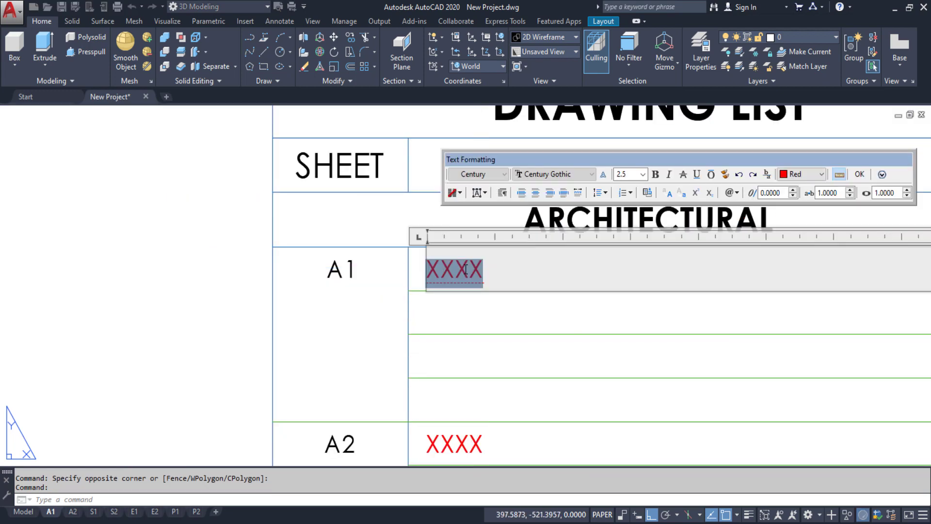
text(PERSPECTIVE)
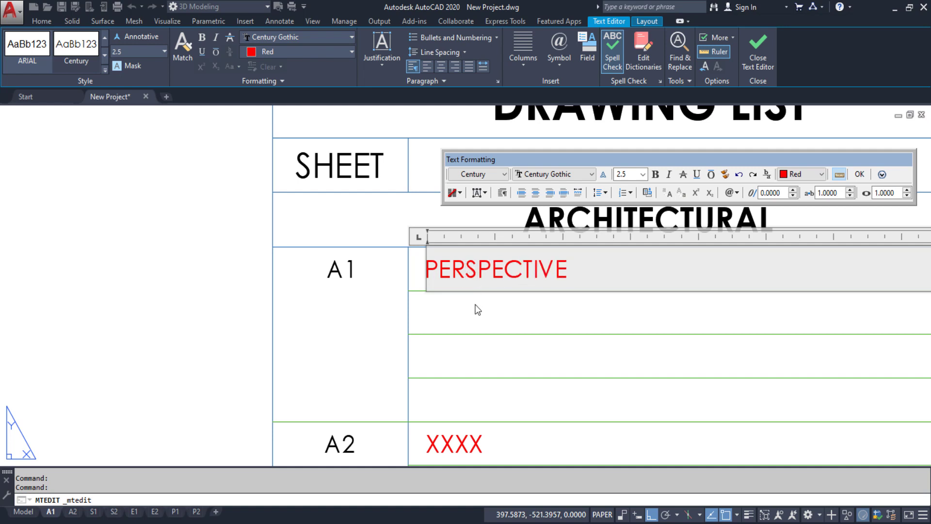
click(478, 309)
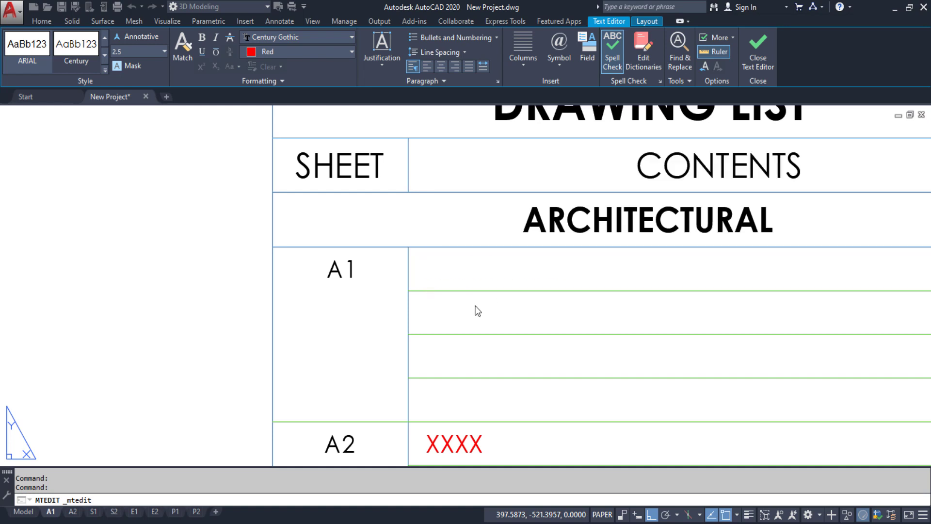
Copy the PERSPECTIVE entry one row down and retype the copy as VICINITY MAP
click(453, 266)
text(c)
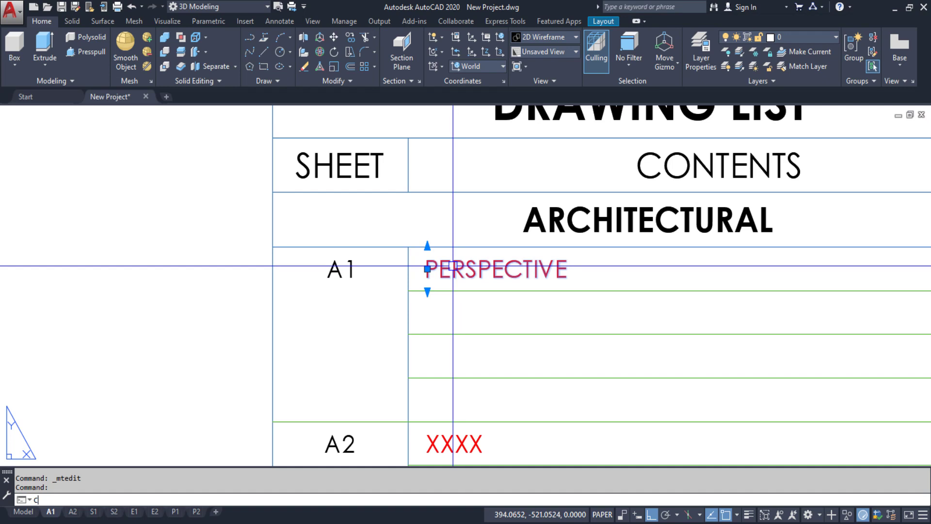
text(o)
key(Return)
click(408, 247)
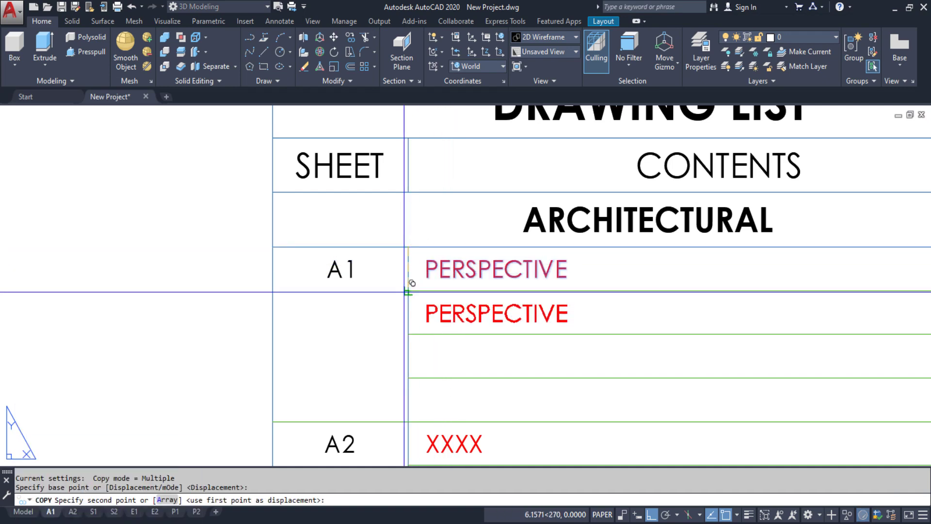
click(404, 292)
key(Escape)
click(426, 312)
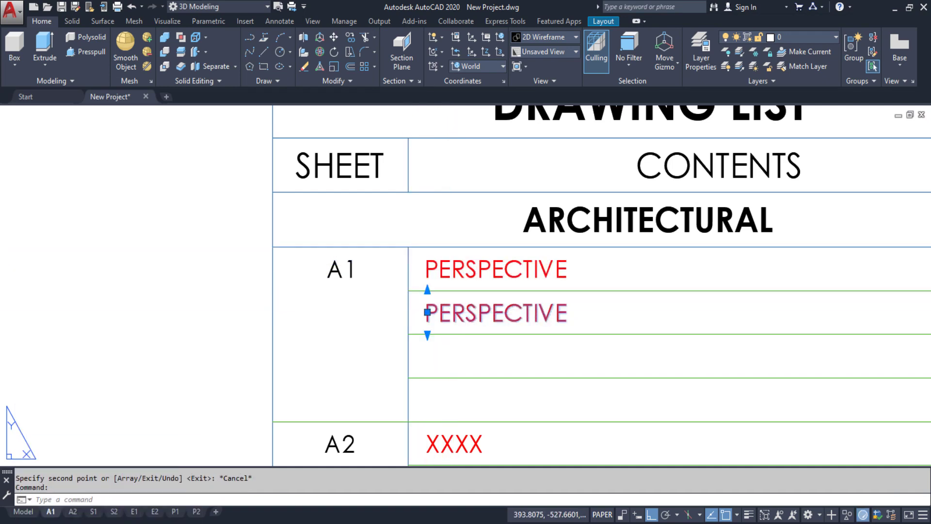
double_click(446, 313)
text(V)
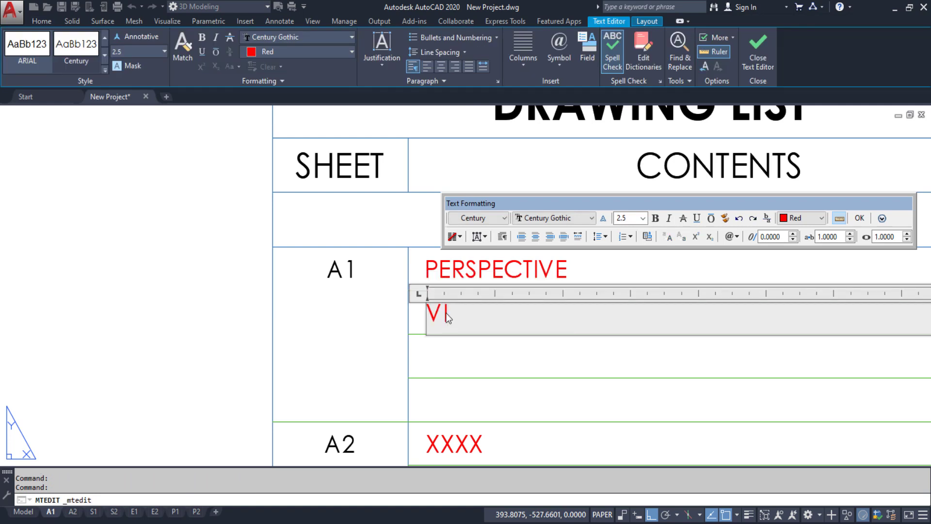
text(ICINITY MAP)
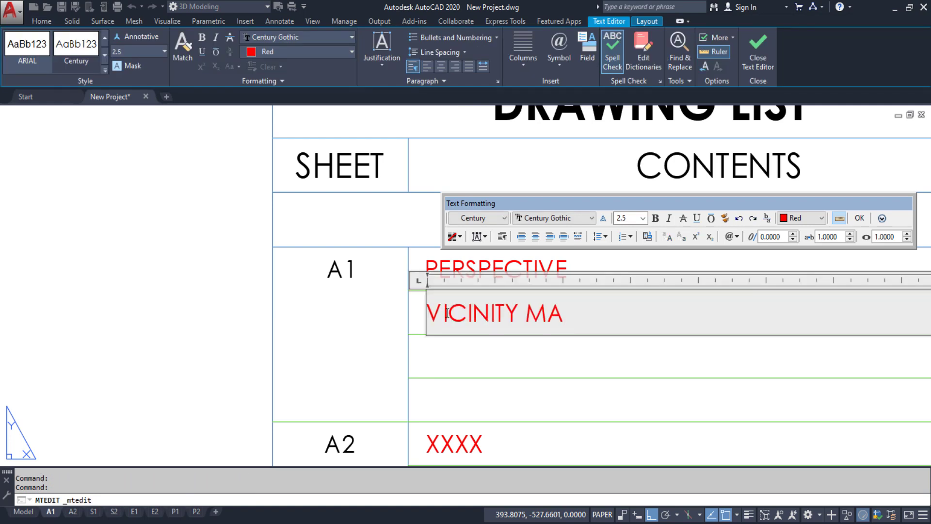
click(860, 219)
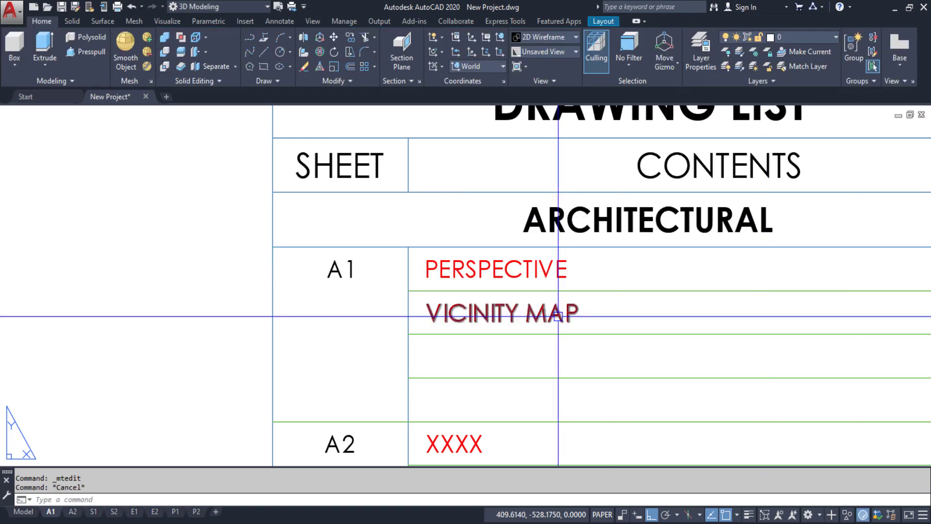
scroll(558, 317, down, 5)
Pan down past the ELECTRICAL and PLUMBING rows and zoom into the District/City/Municipality box
mouse_move(530, 318)
middle_down()
mouse_move(522, 157)
mouse_move(525, 192)
mouse_move(524, 165)
middle_up()
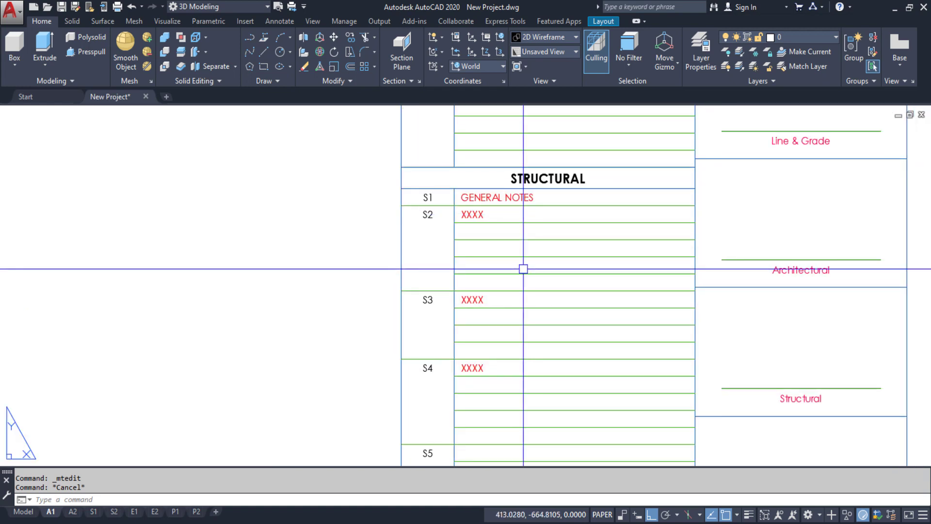
middle_drag(526, 308, 529, 137)
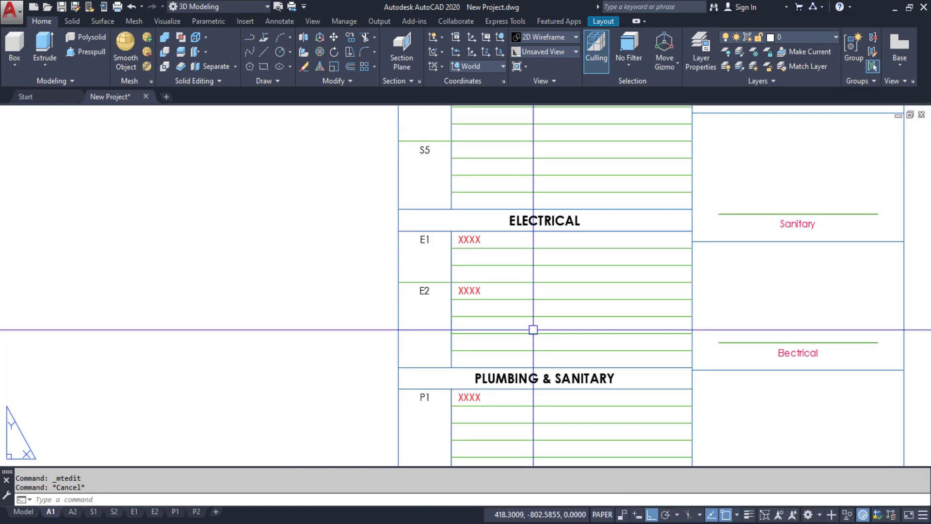
middle_drag(533, 330, 528, 187)
middle_drag(534, 318, 546, 204)
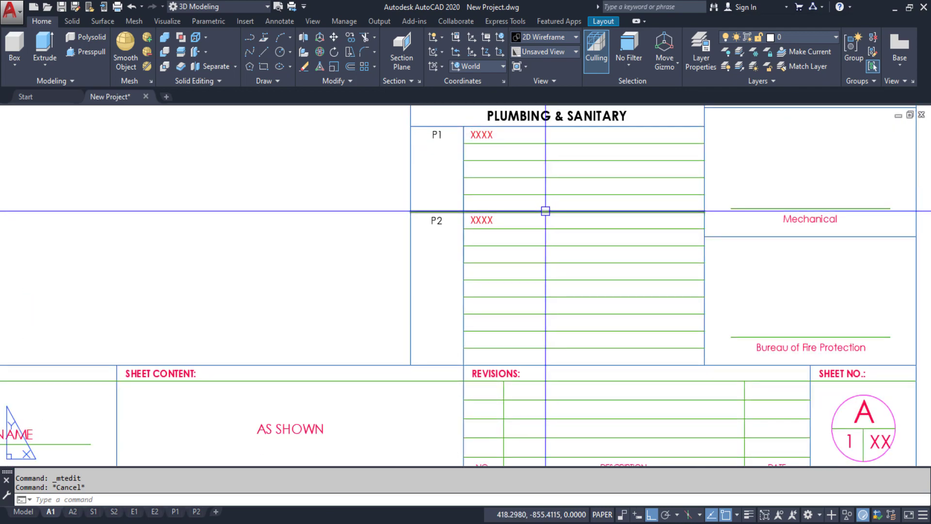
middle_drag(708, 182, 492, 400)
scroll(534, 264, down, 6)
middle_drag(551, 195, 535, 343)
scroll(518, 234, up, 6)
scroll(541, 186, up, 2)
middle_drag(611, 204, 555, 278)
Replace the XXXX placeholder above District/City/Municipality with TUGUEGARAO CITY
double_click(510, 299)
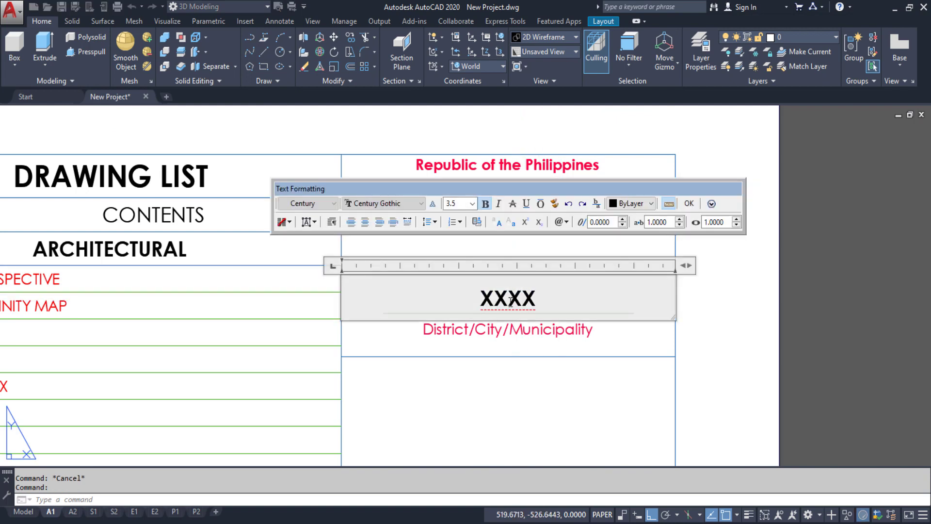
key(ctrl+a)
text(T)
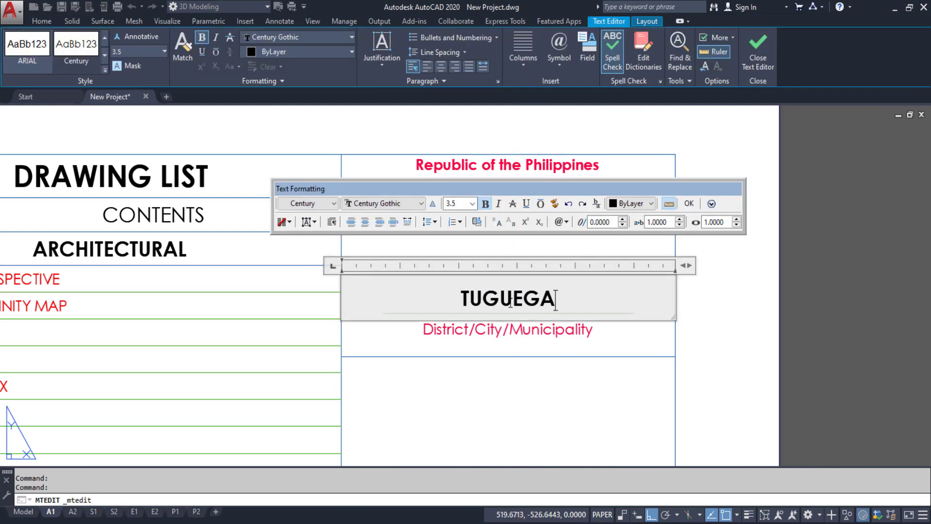
click(689, 203)
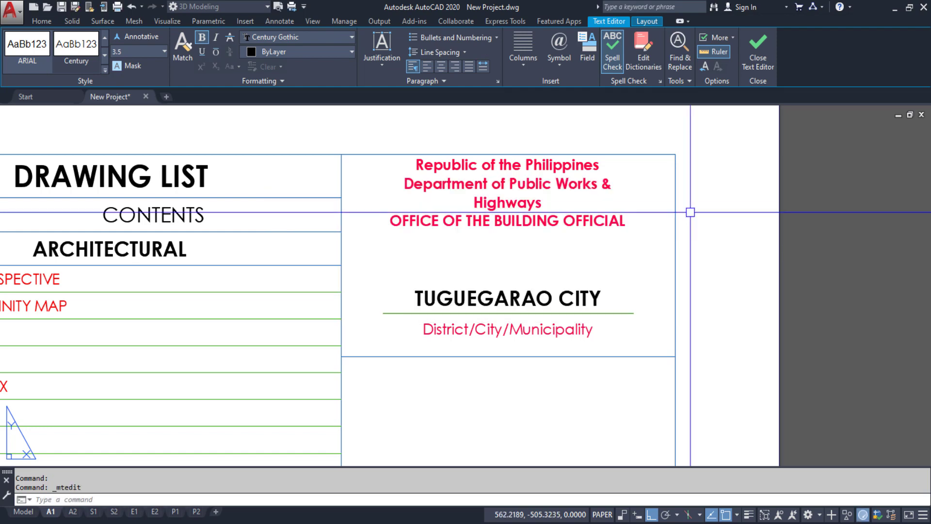
scroll(495, 301, down, 7)
middle_drag(495, 301, 689, 109)
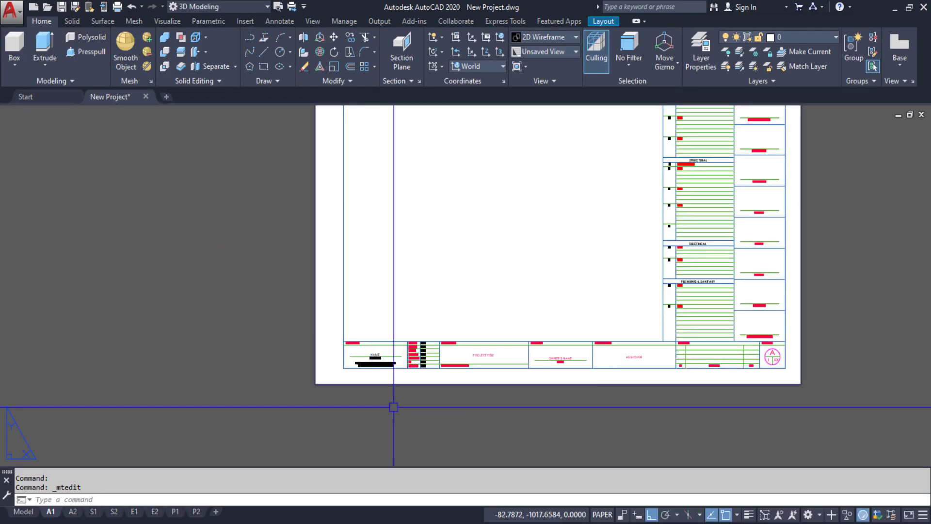
Zoom in on the current sheet's PROJECT TITLE area
scroll(480, 354, up, 6)
middle_drag(520, 301, 307, 295)
scroll(364, 316, up, 2)
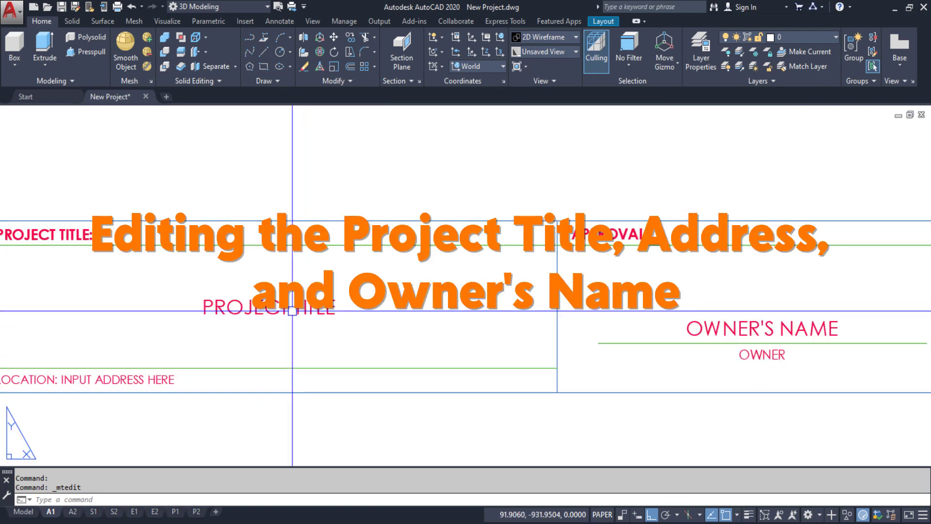
middle_drag(293, 309, 344, 307)
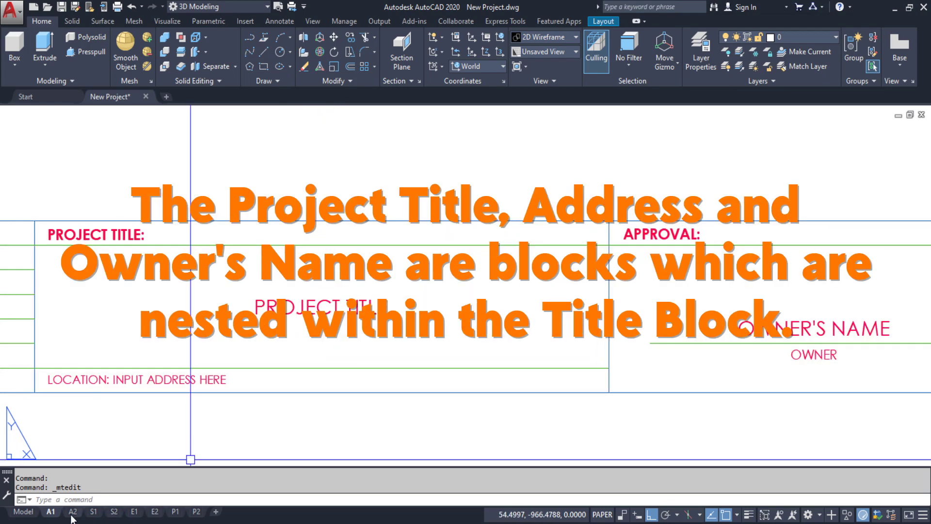
Inspect the title blocks on the A2 and P1 layouts up close
click(72, 512)
scroll(395, 432, up, 5)
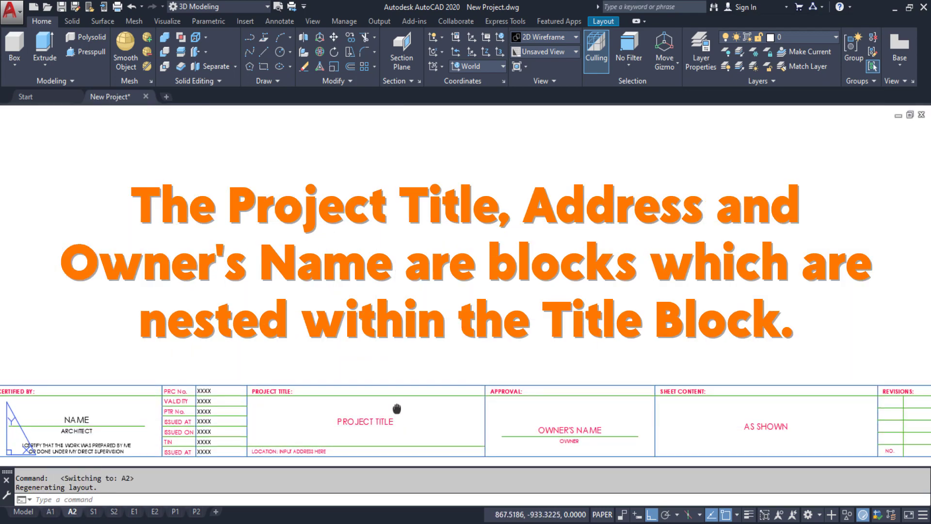
middle_drag(405, 374, 393, 299)
scroll(396, 306, up, 4)
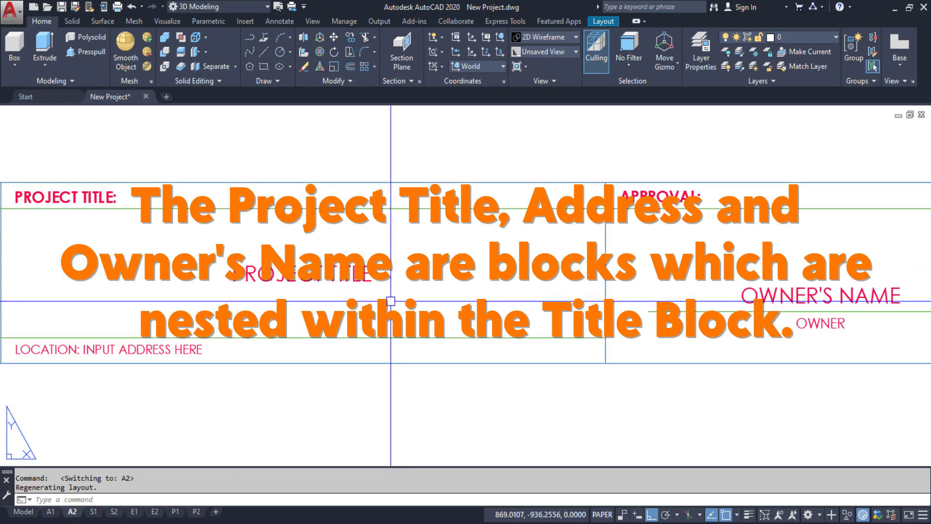
click(175, 513)
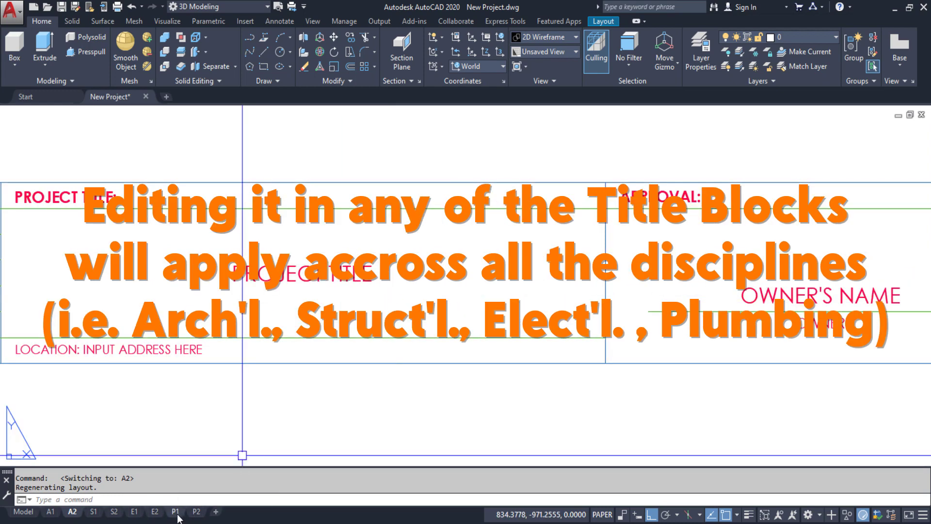
scroll(418, 407, up, 4)
middle_drag(398, 447, 421, 301)
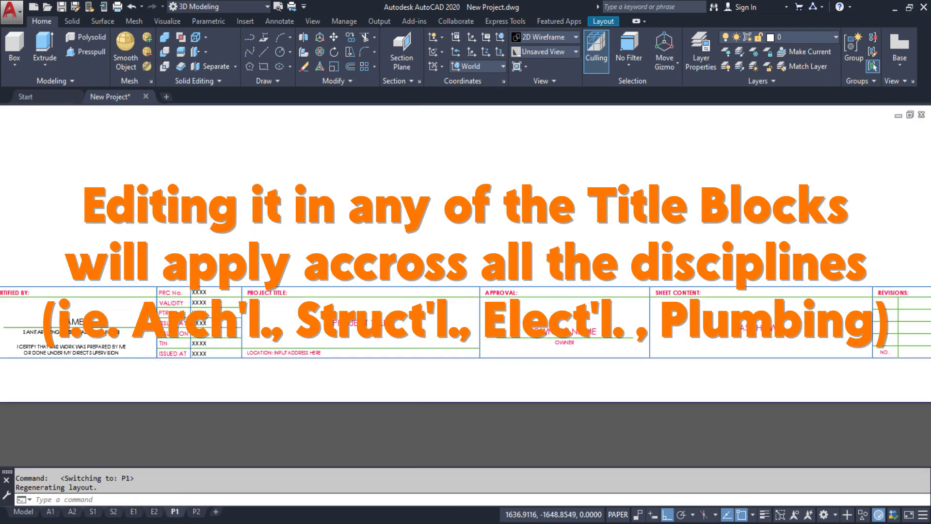
scroll(417, 313, up, 4)
middle_drag(361, 383, 454, 314)
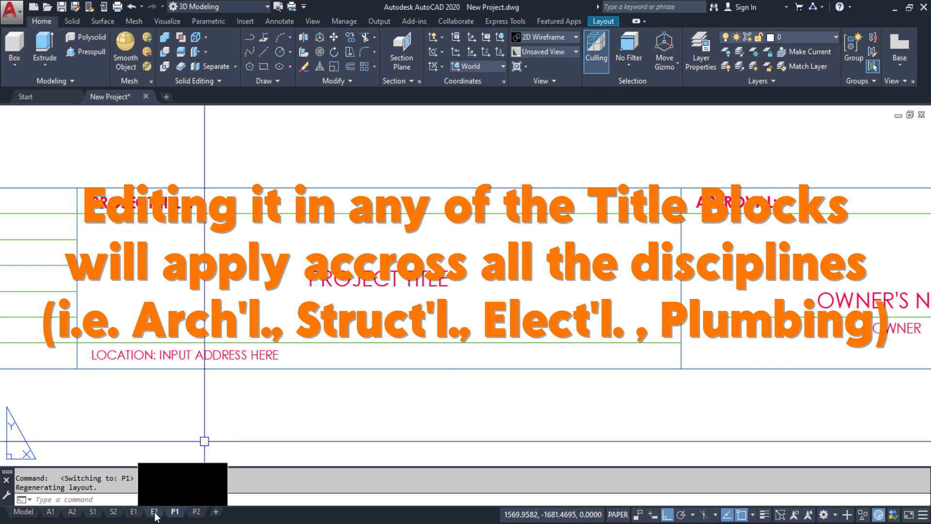
Switch to layout E1 and centre its PROJECT TITLE cell
click(133, 513)
scroll(359, 325, up, 3)
middle_drag(364, 322, 401, 173)
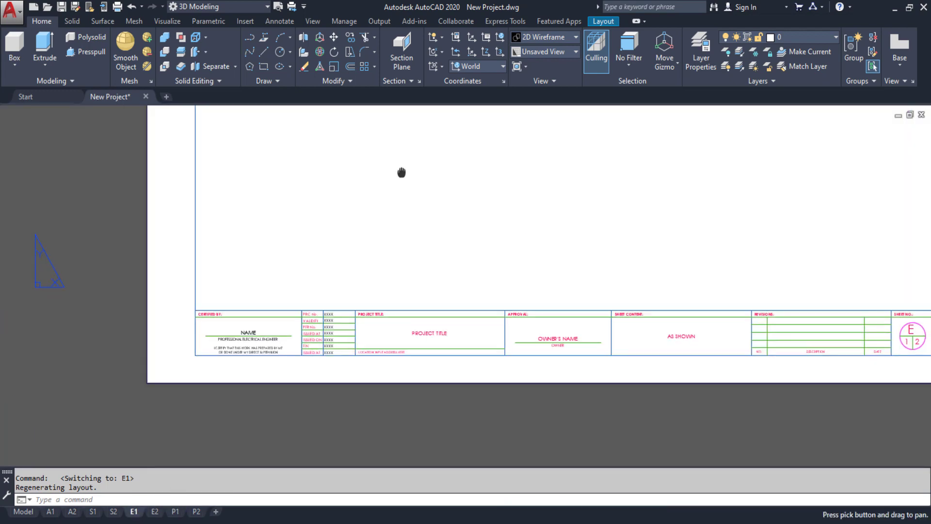
scroll(459, 366, up, 3)
middle_drag(459, 366, 580, 303)
scroll(510, 337, up, 2)
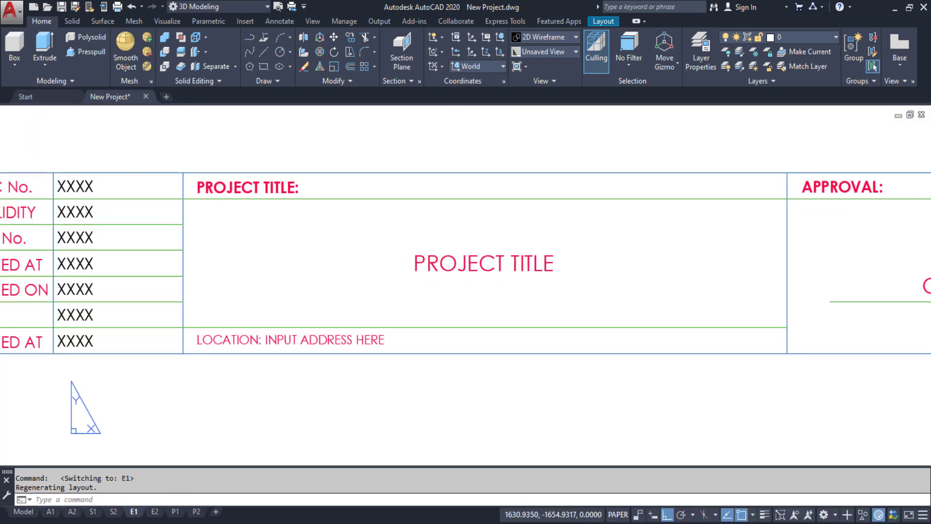
Go to the S1 structural notes layout and zoom onto its project title field
click(94, 512)
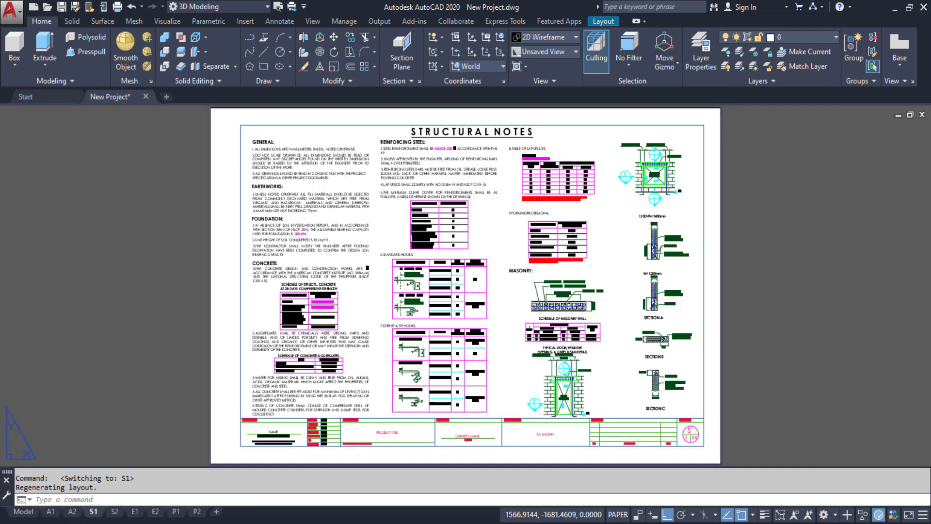
middle_drag(391, 316, 407, 290)
scroll(383, 359, up, 3)
middle_drag(376, 318, 488, 339)
scroll(419, 327, up, 1)
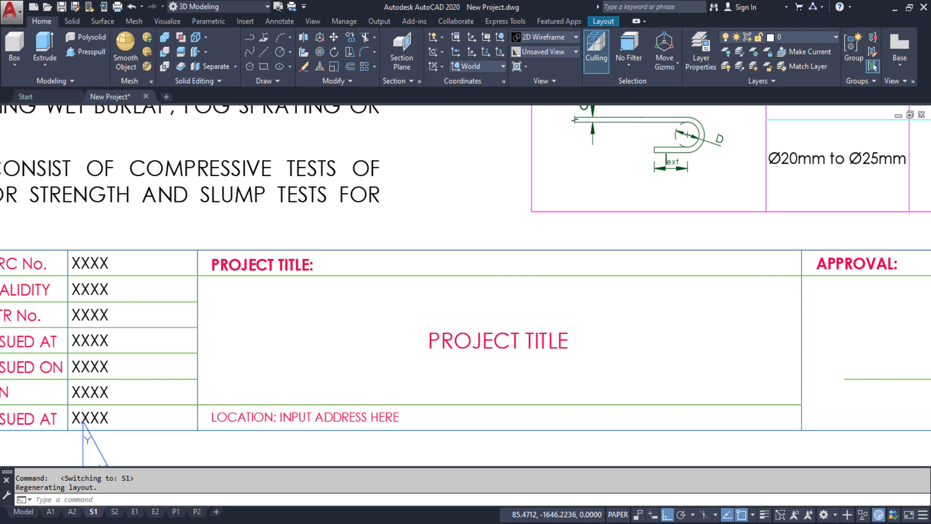
Edit the Project_Title block in place and change its text to PROPOSED 2 STOREY RESIDENCE
right_click(488, 339)
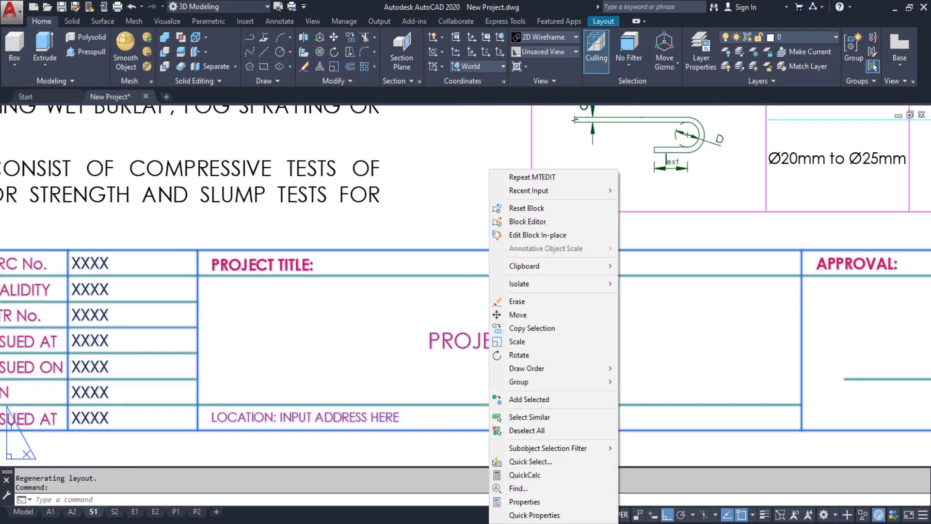
click(519, 235)
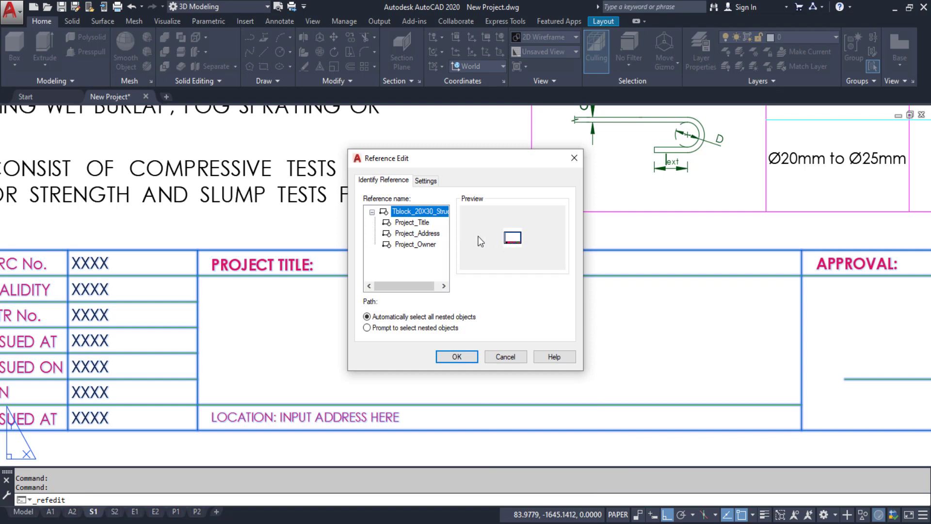
click(420, 223)
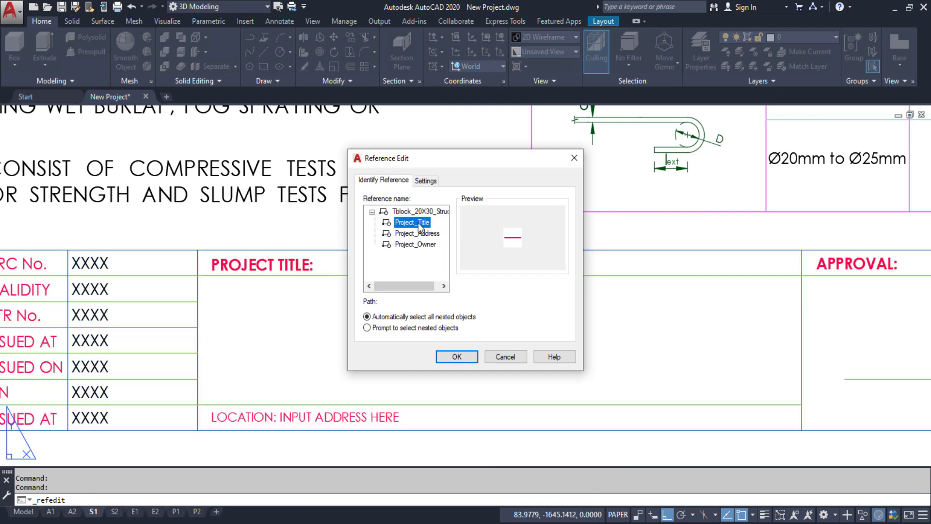
click(456, 358)
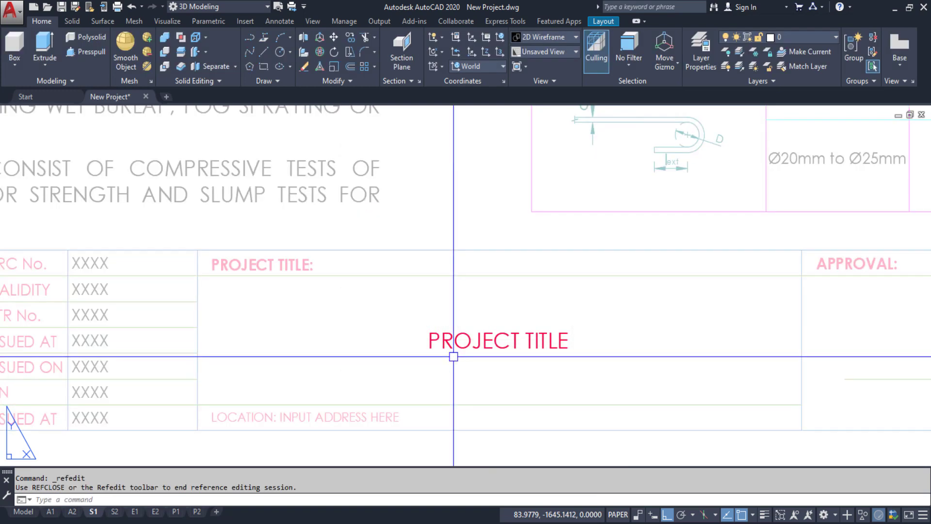
double_click(454, 343)
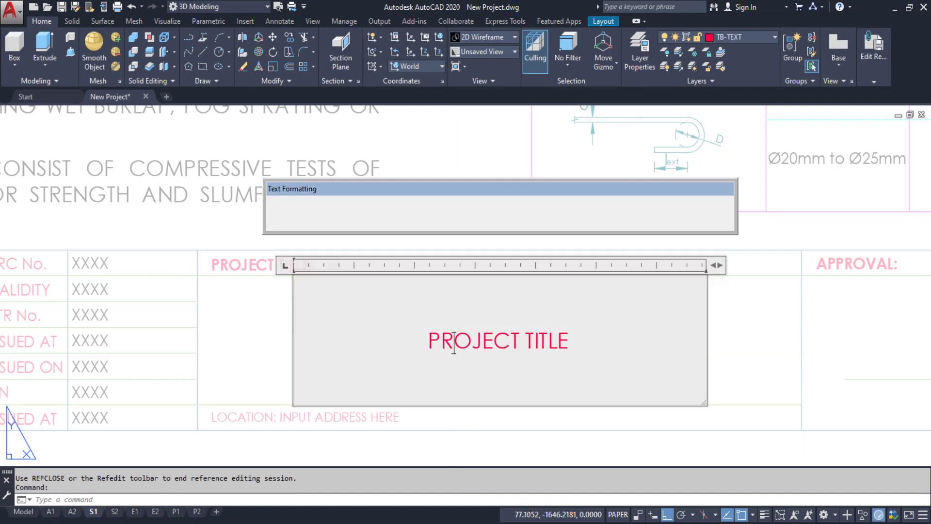
text(PR)
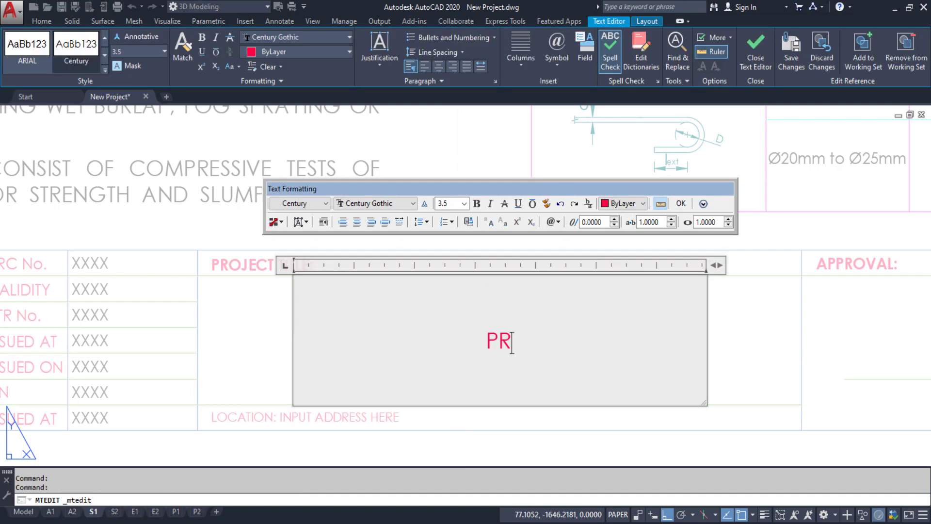
text(OPOS)
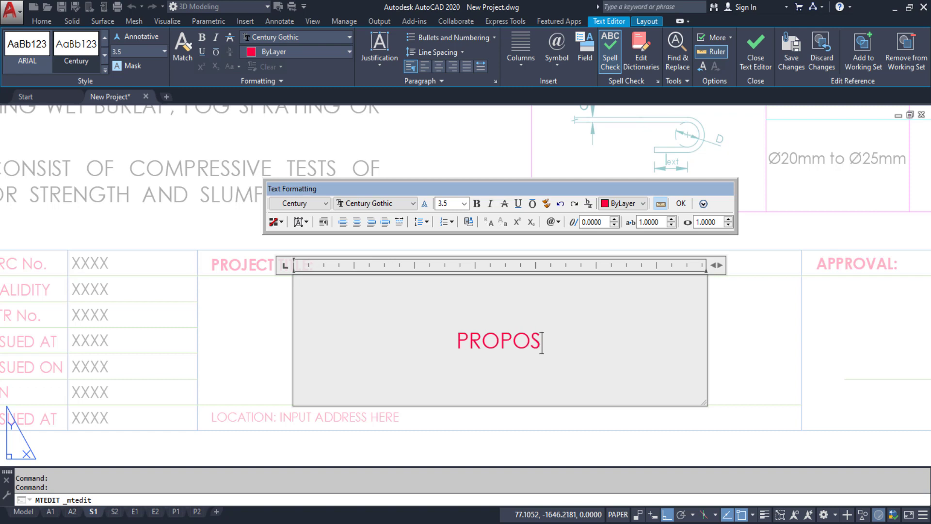
text(ED 2 S)
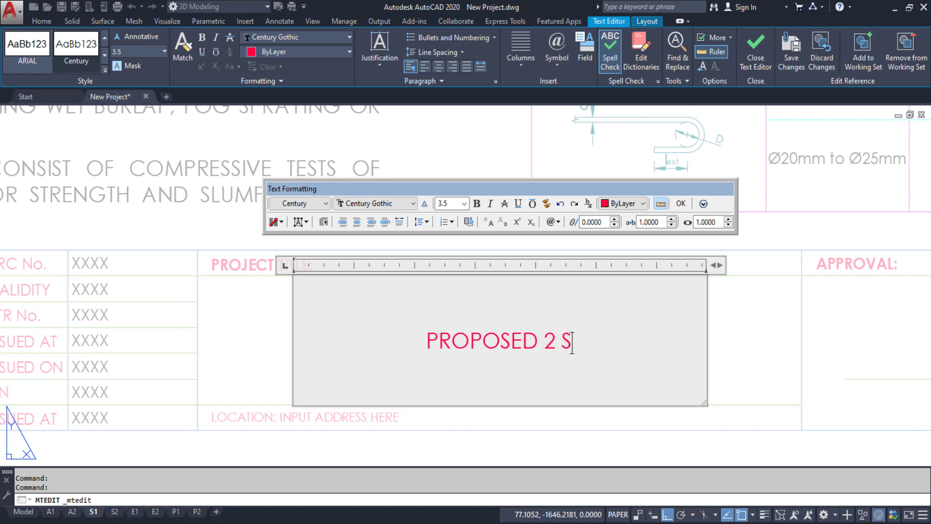
text(TOR)
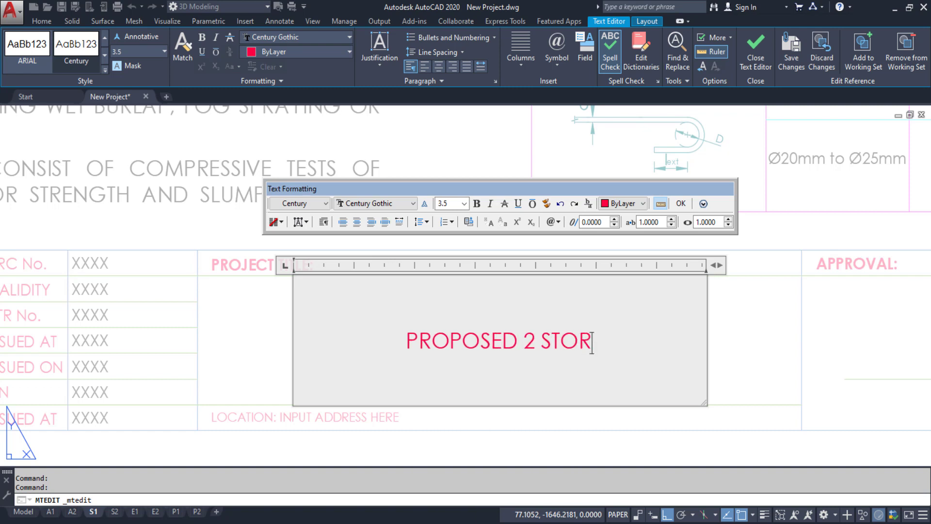
text(EY RE)
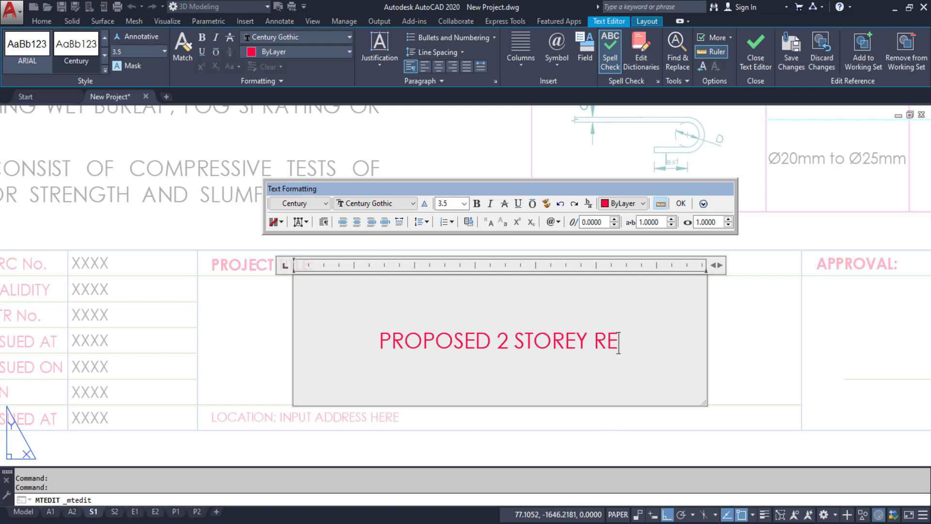
text(SIDENCE)
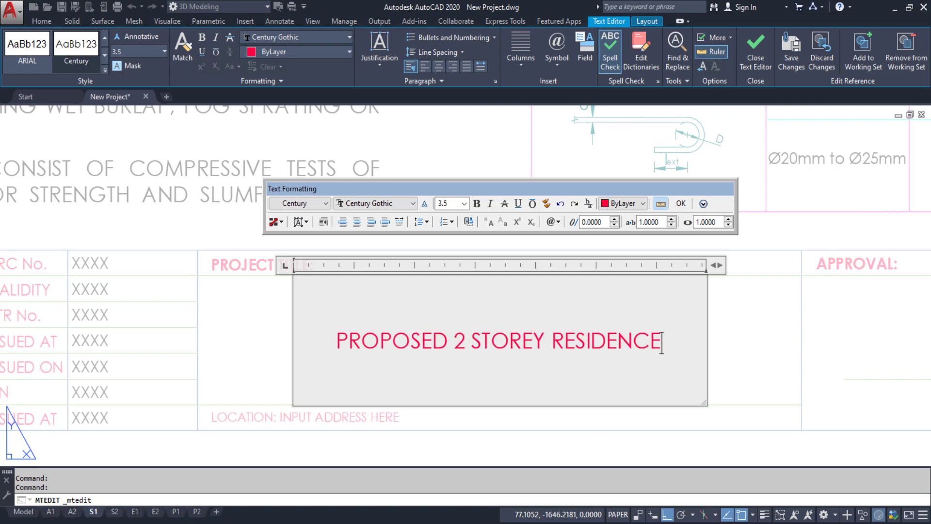
click(681, 204)
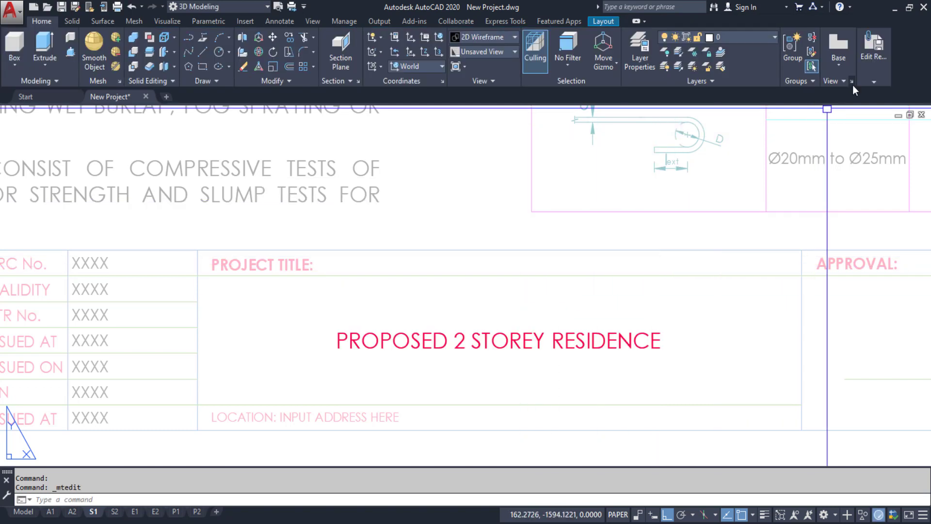
Save the in-place title block changes to the drawing
mouse_move(872, 78)
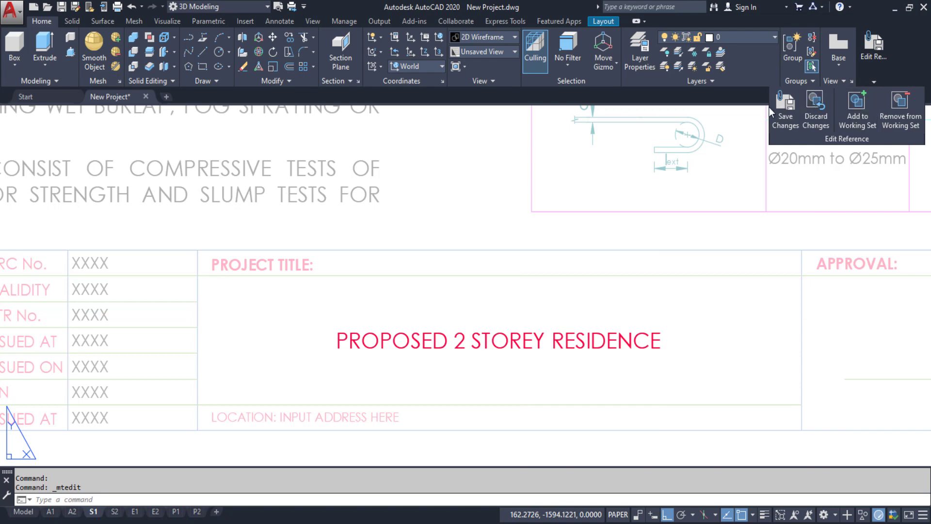
click(786, 109)
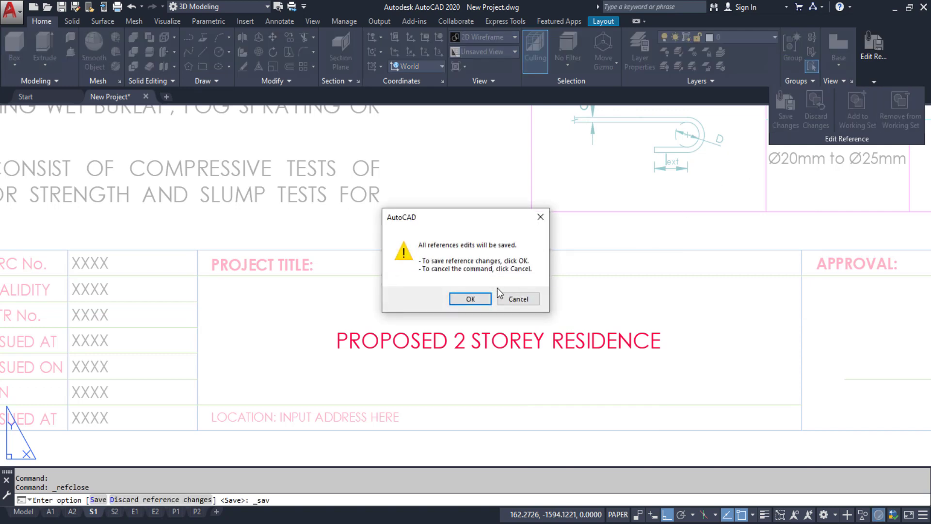
click(468, 304)
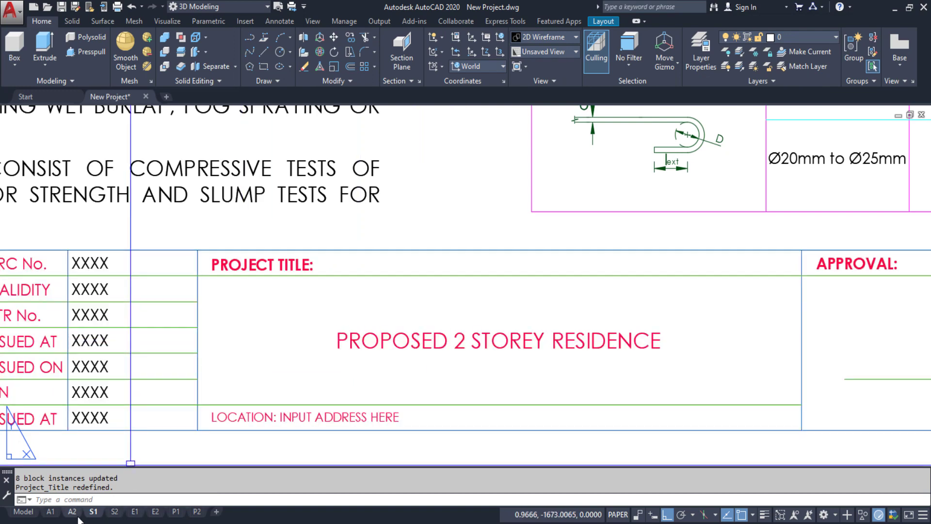
Check the new project title on the A1, S1, E1, P1 and P2 layouts, zooming onto P2's title block
click(54, 513)
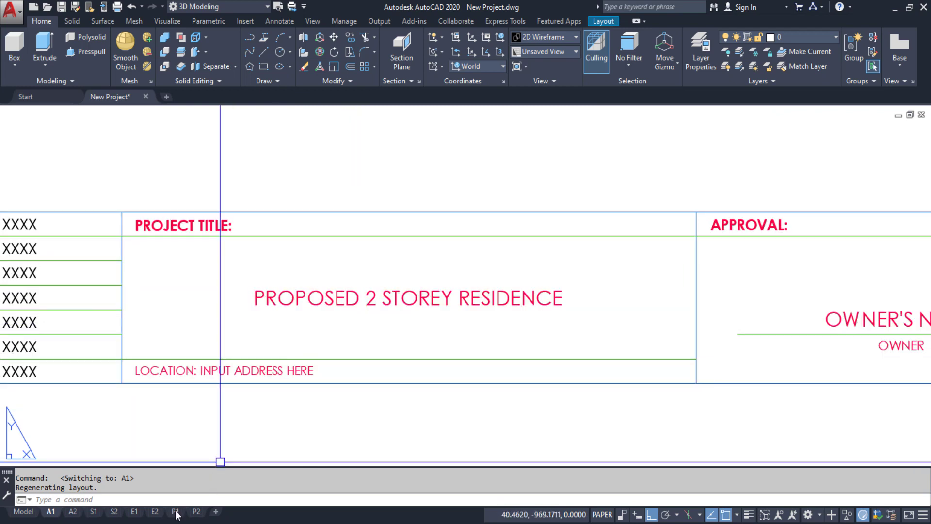
click(95, 512)
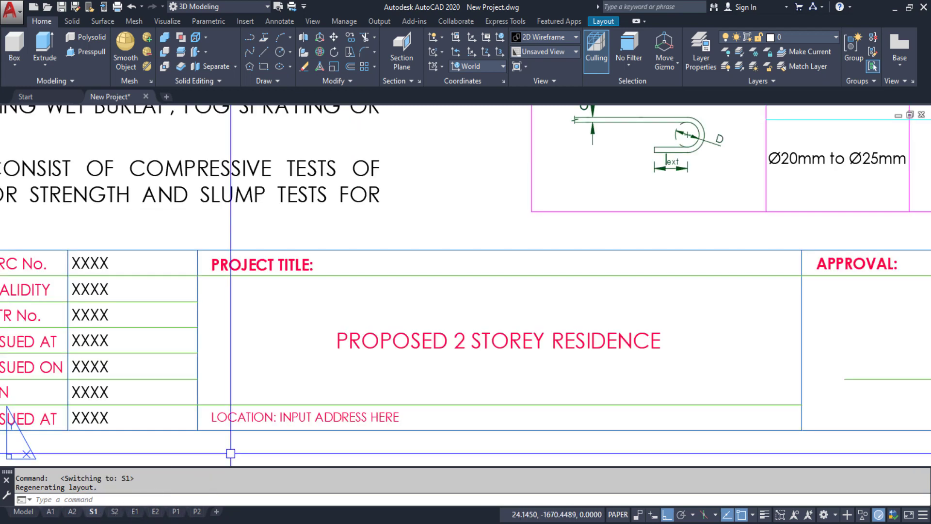
click(135, 512)
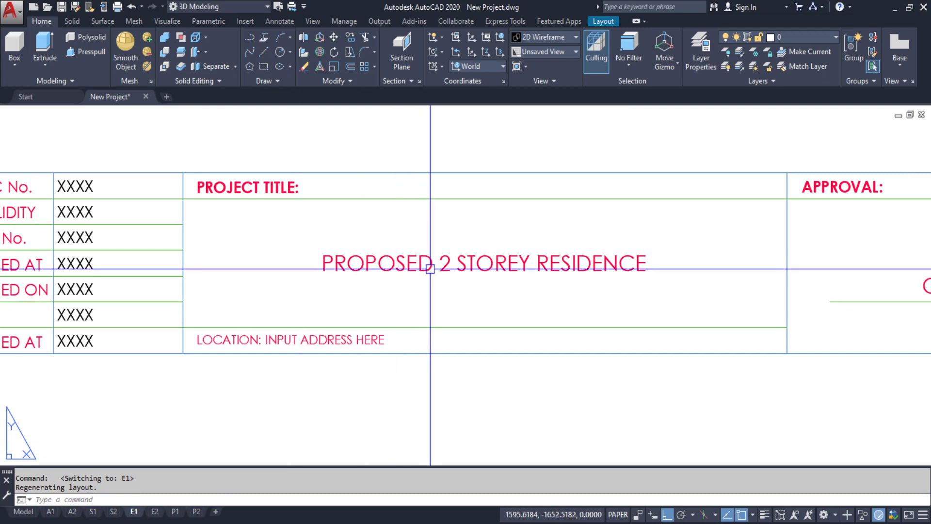
click(176, 512)
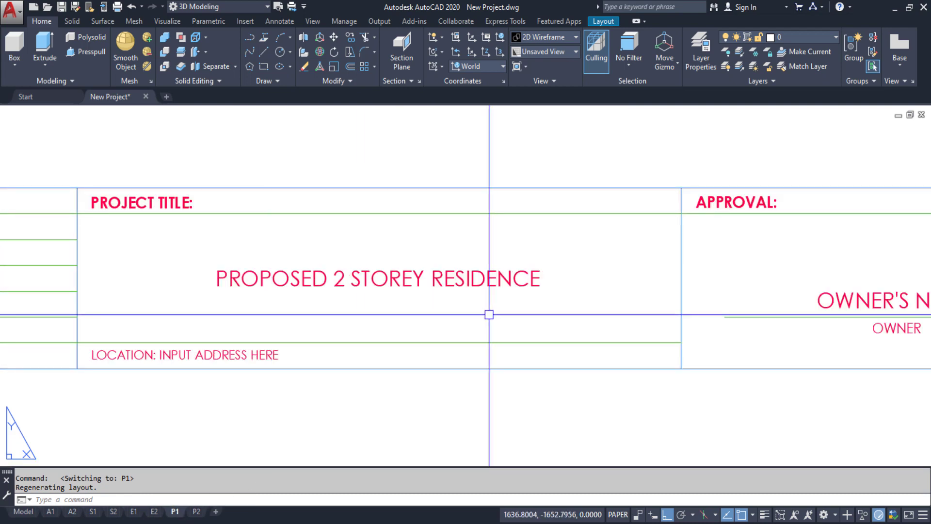
click(196, 512)
scroll(417, 417, up, 6)
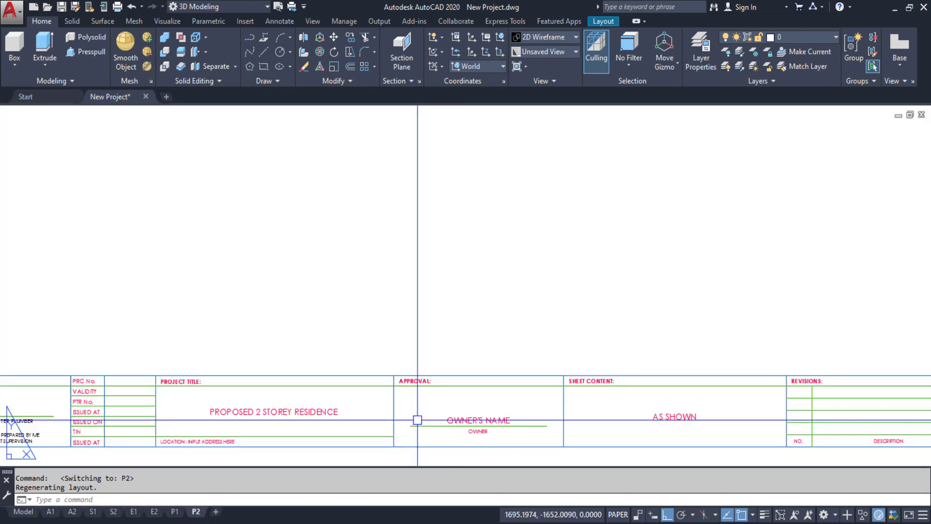
middle_drag(428, 289, 427, 312)
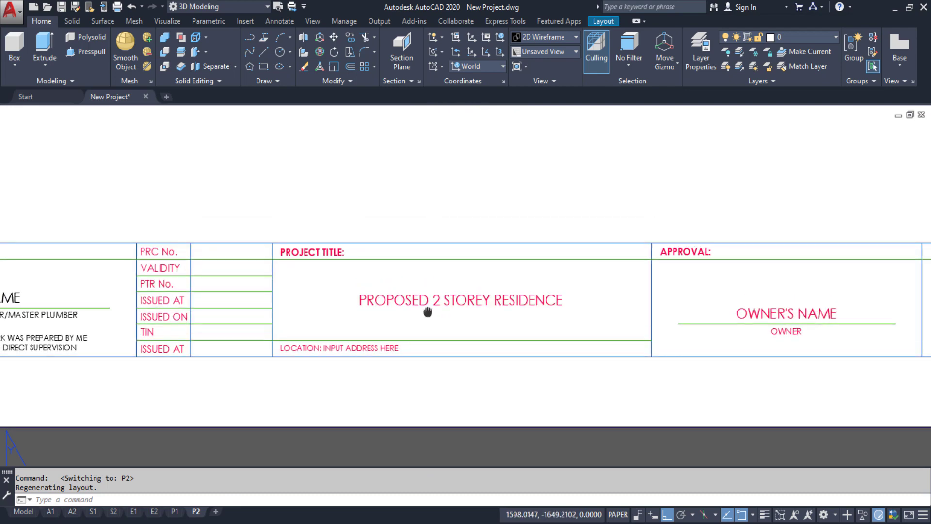
scroll(391, 345, up, 2)
middle_drag(386, 347, 480, 382)
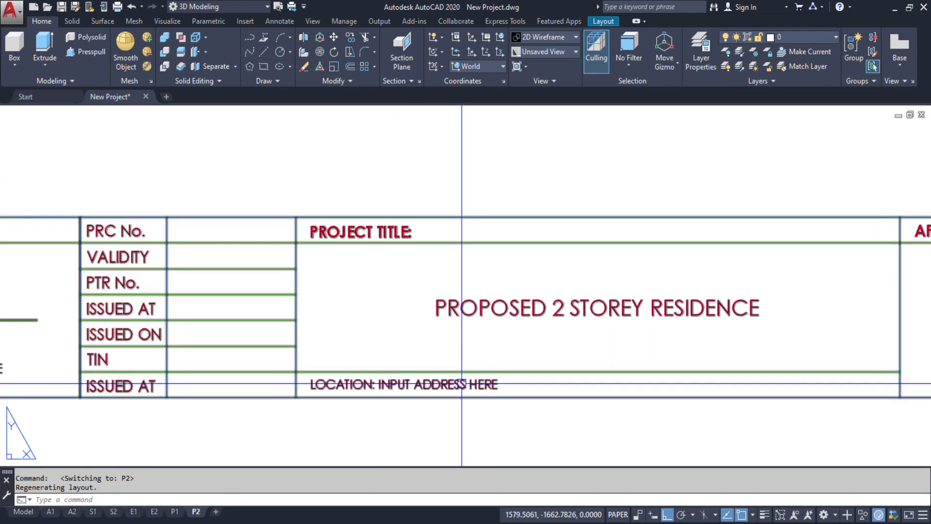
Edit the Project_Address block in place, replacing the LOCATION placeholder with the site's street address
right_click(461, 384)
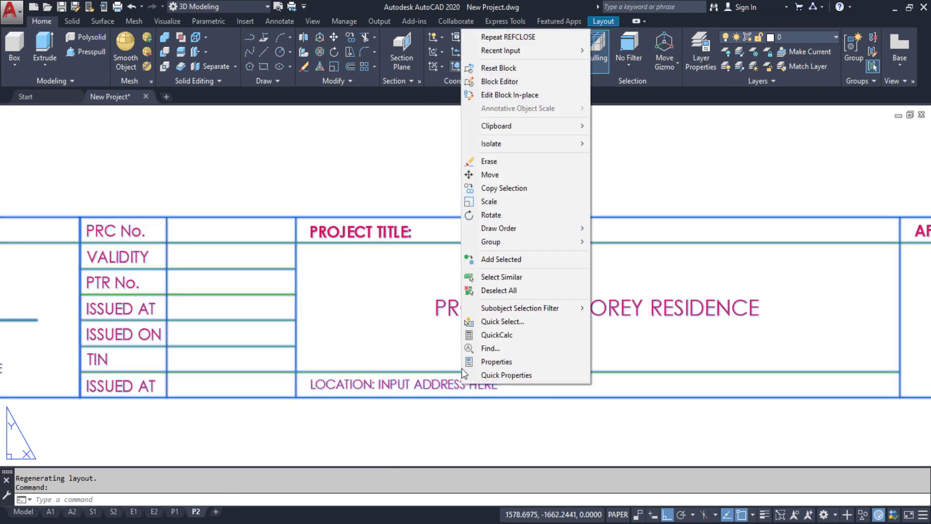
click(513, 96)
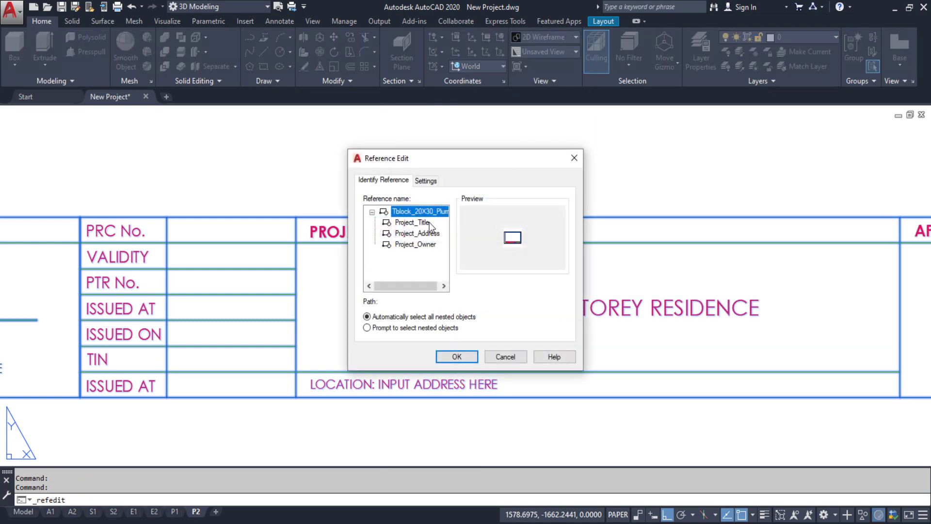
click(421, 233)
click(454, 358)
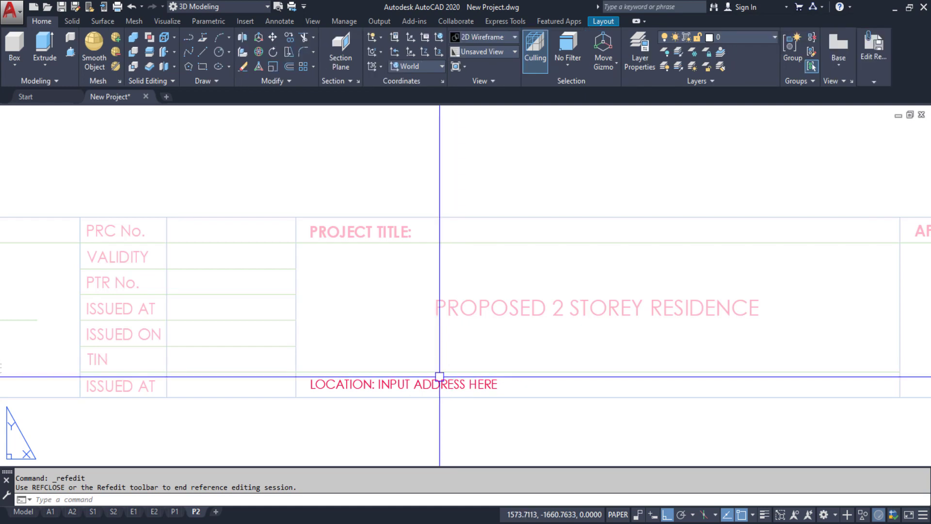
double_click(451, 384)
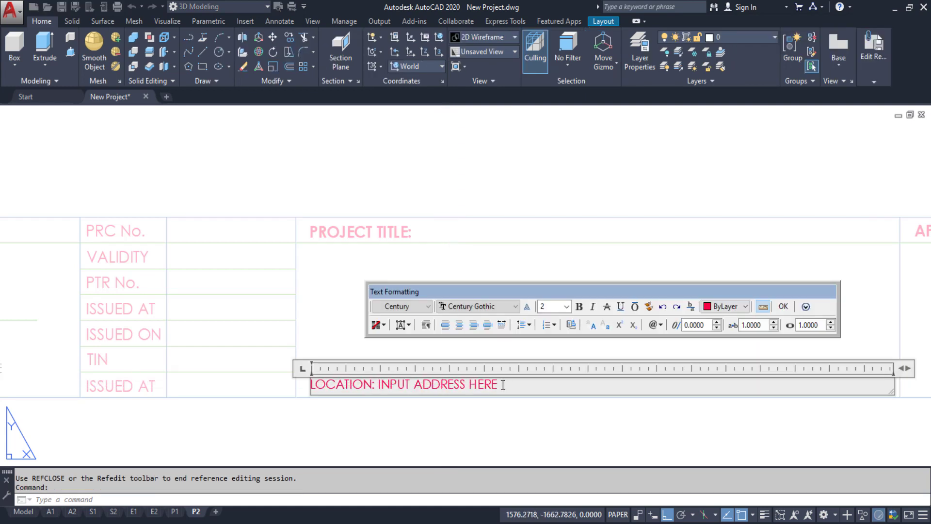
drag(502, 385, 398, 378)
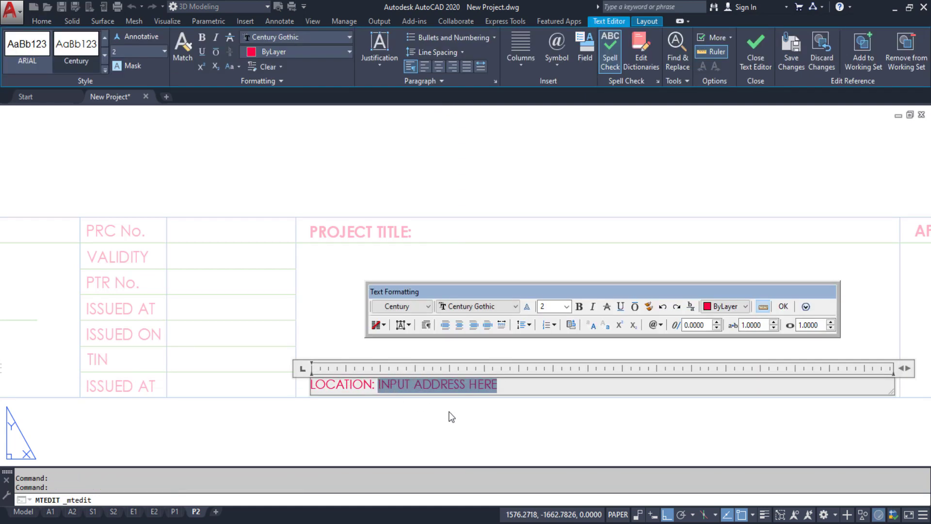
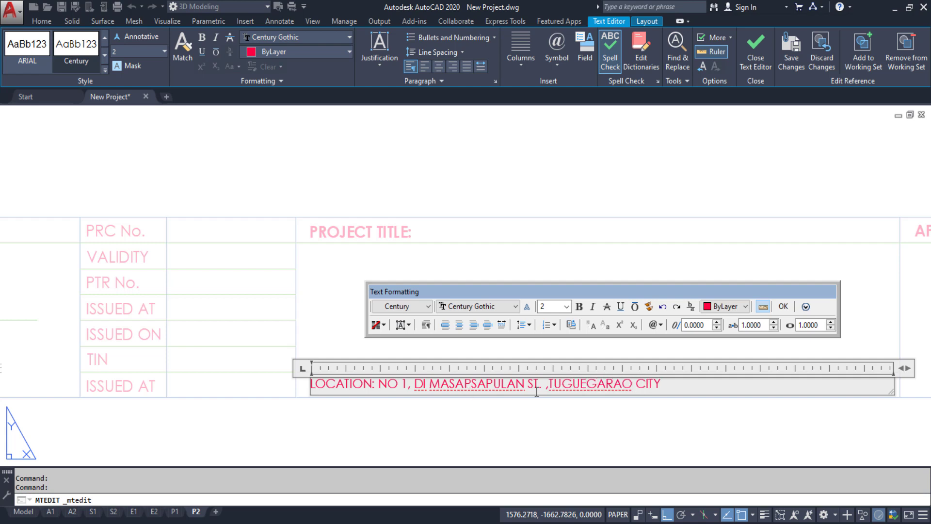
click(784, 307)
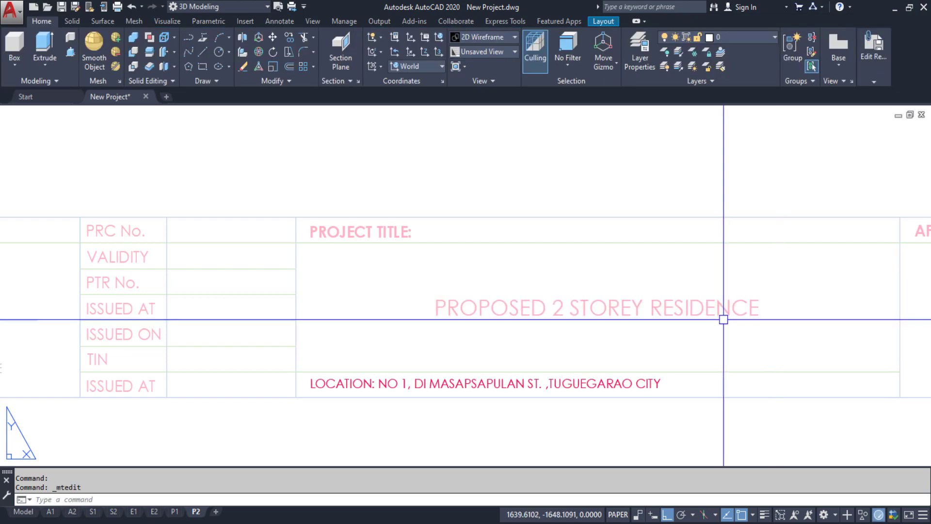
Save the address edit so all 8 title block instances update
middle_drag(723, 316, 492, 325)
mouse_move(878, 66)
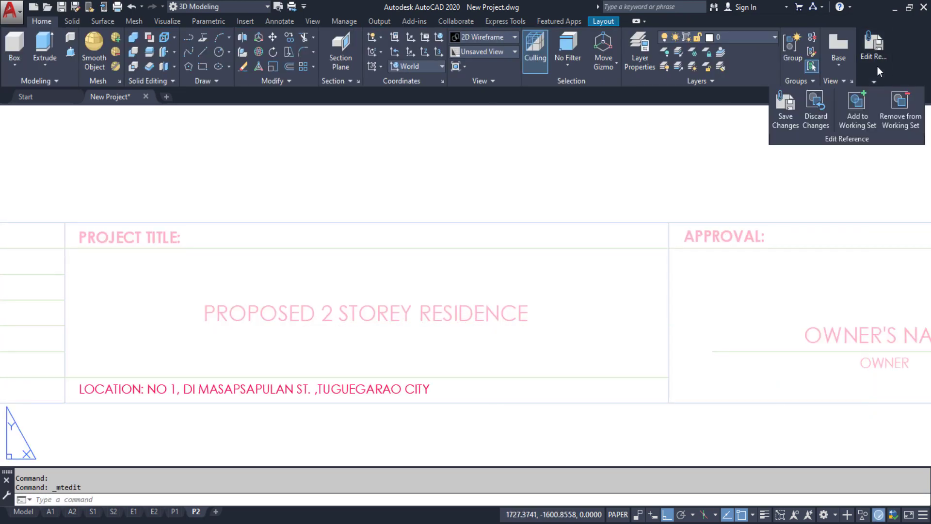
click(784, 121)
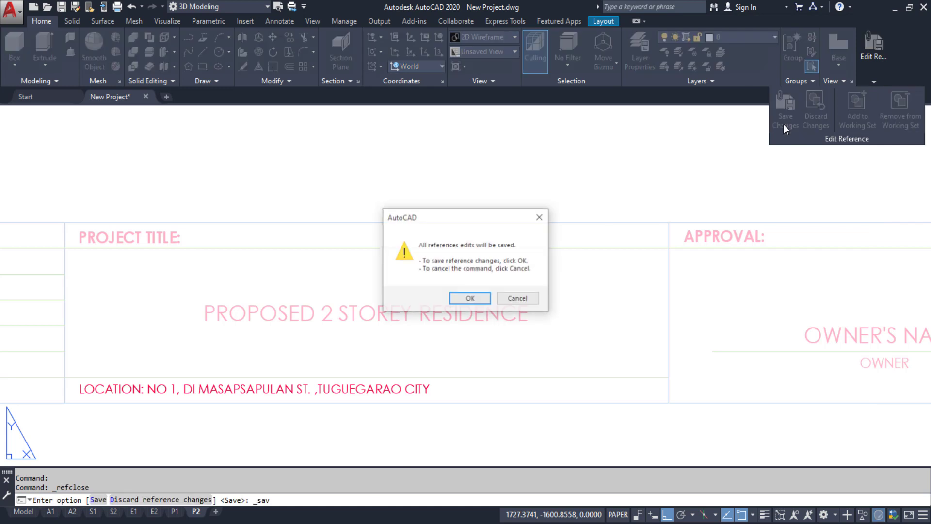
click(469, 299)
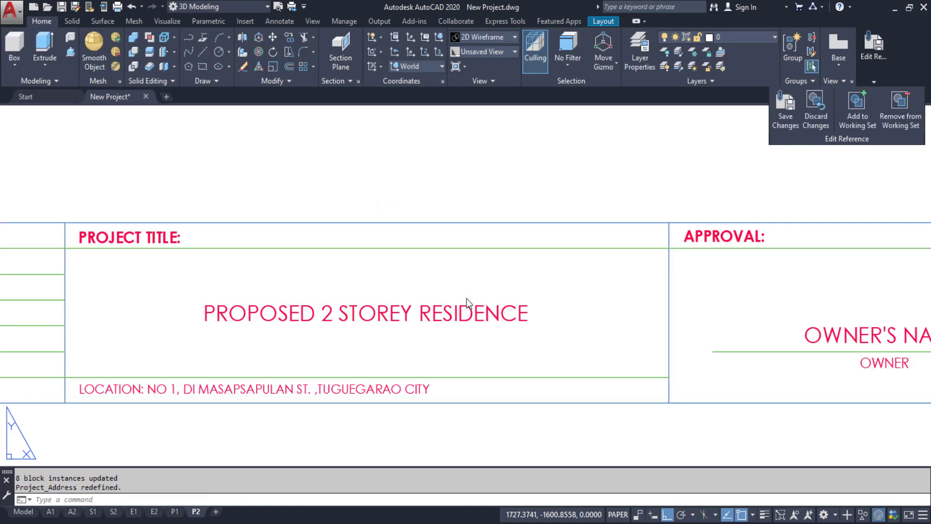
middle_drag(532, 298, 95, 253)
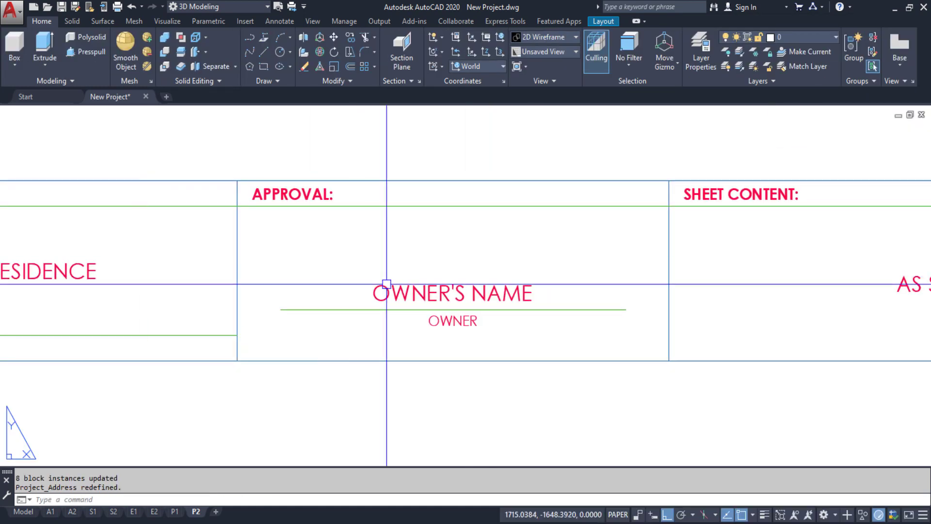
Edit the Project_Owner block in place, replacing OWNER'S NAME with the owner's full name
right_click(418, 293)
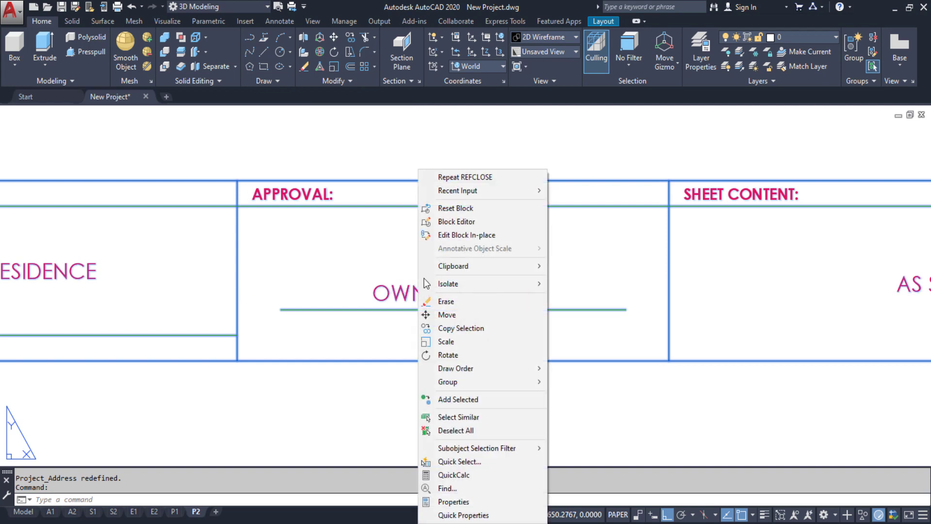
click(444, 236)
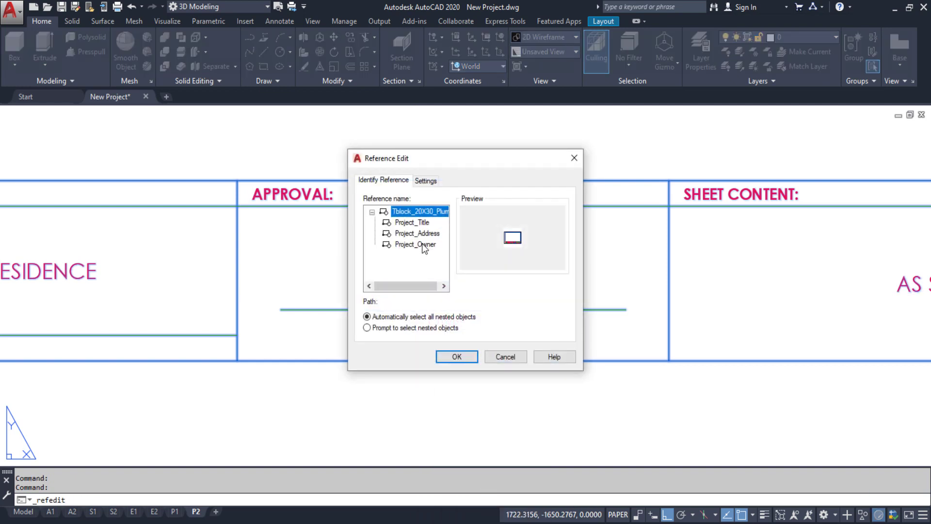
click(422, 245)
click(457, 358)
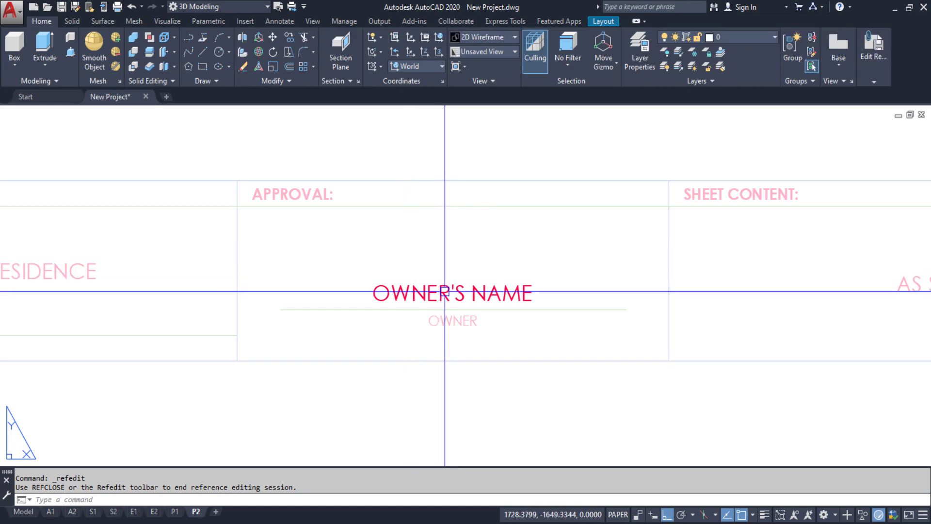
click(452, 293)
double_click(451, 292)
key(Delete)
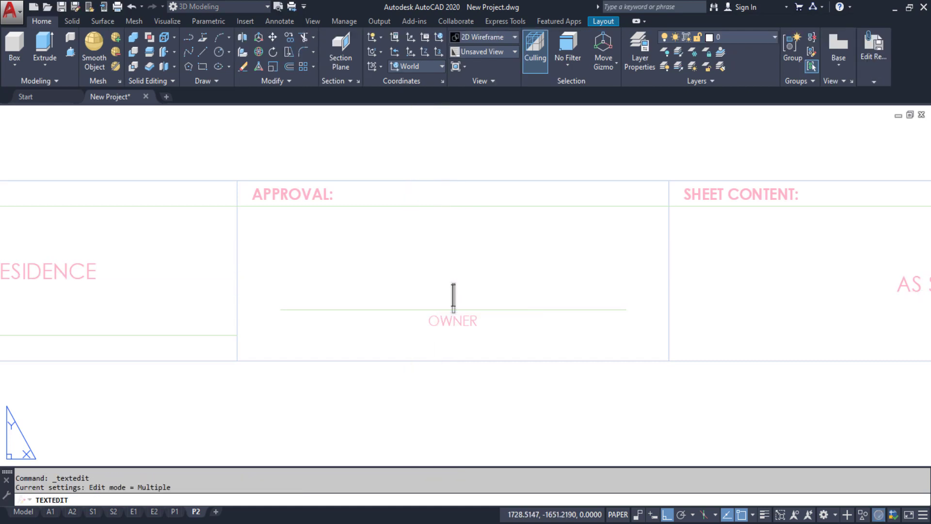
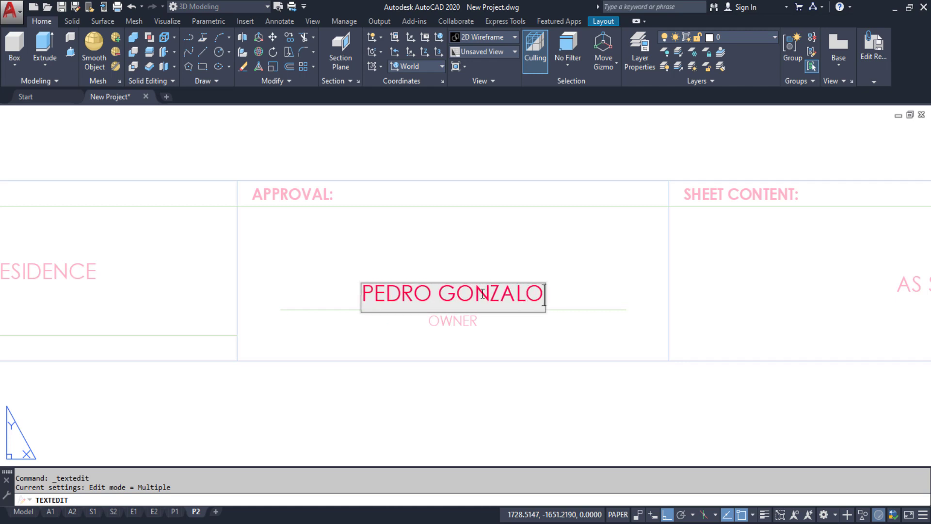
click(510, 265)
key(Escape)
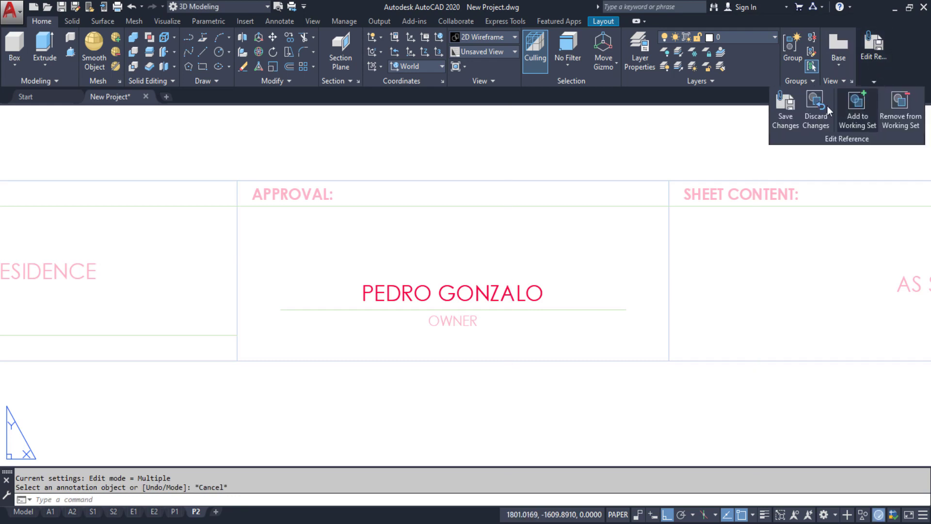
Save the Project_Owner changes across all title block instances
click(787, 106)
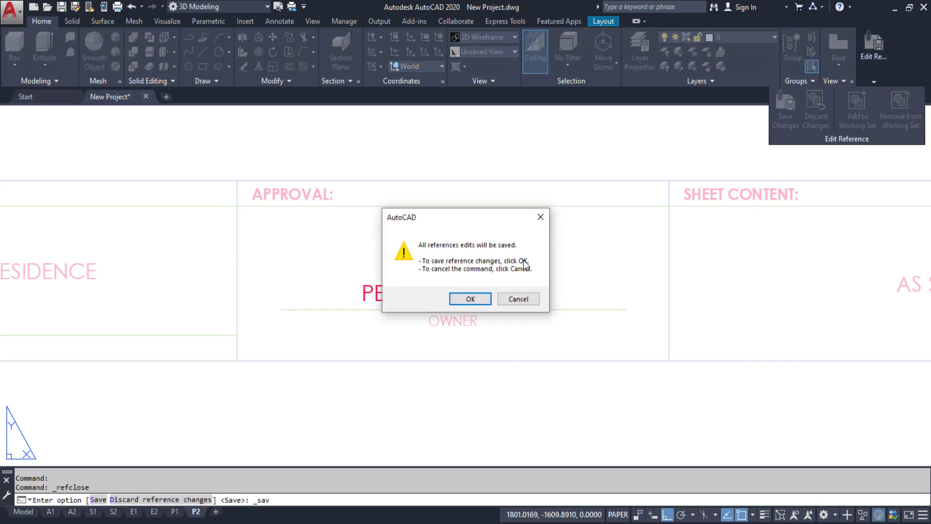
click(470, 298)
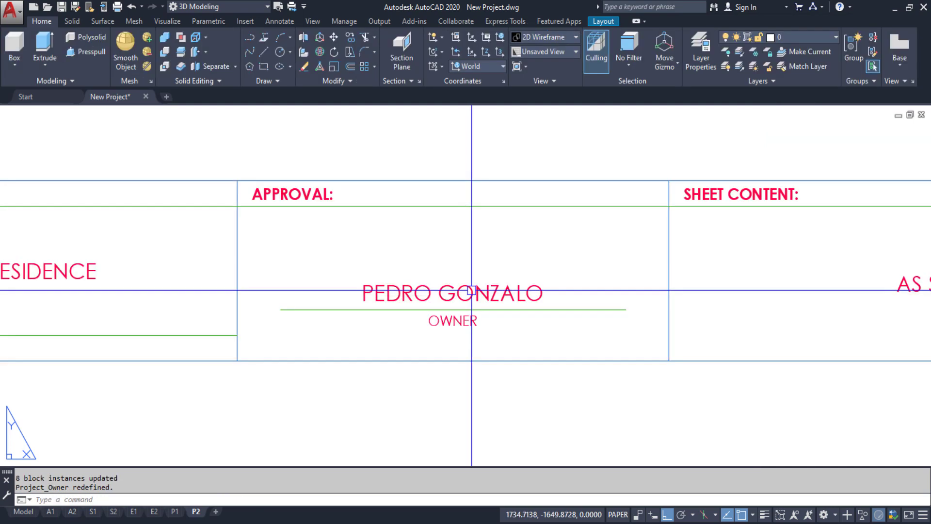
scroll(469, 276, down, 3)
Zoom to the CERTIFIED BY block, then on layout A1 pan to the PRC No. table
middle_drag(262, 272, 436, 278)
scroll(326, 291, up, 4)
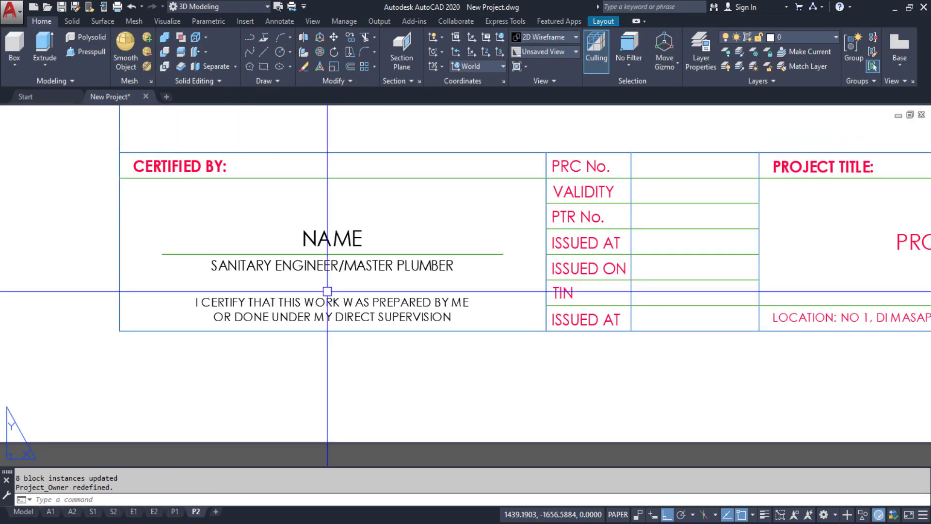
middle_drag(326, 241, 334, 271)
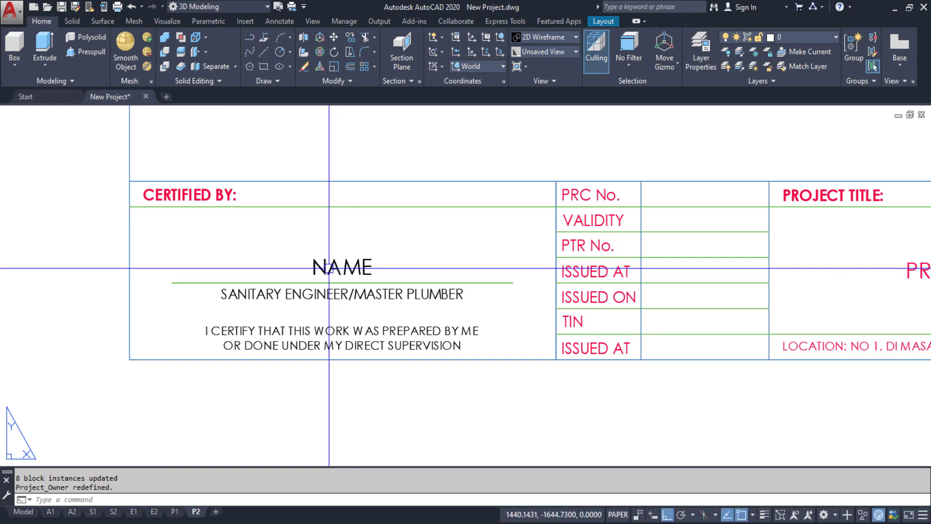
click(50, 511)
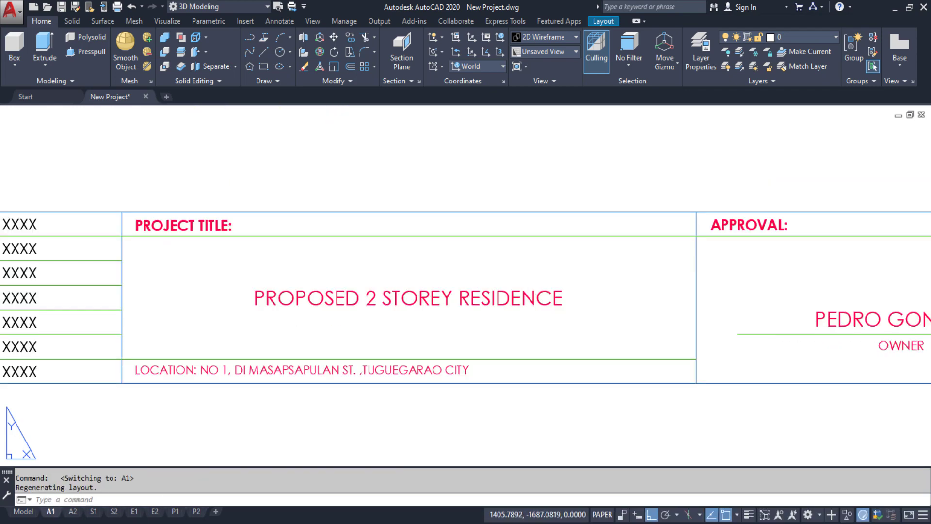
middle_drag(217, 319, 551, 313)
mouse_move(364, 300)
middle_down()
mouse_move(538, 252)
mouse_move(557, 275)
middle_up()
Open the A1 title block for in-place editing and centre its certification area
right_click(555, 170)
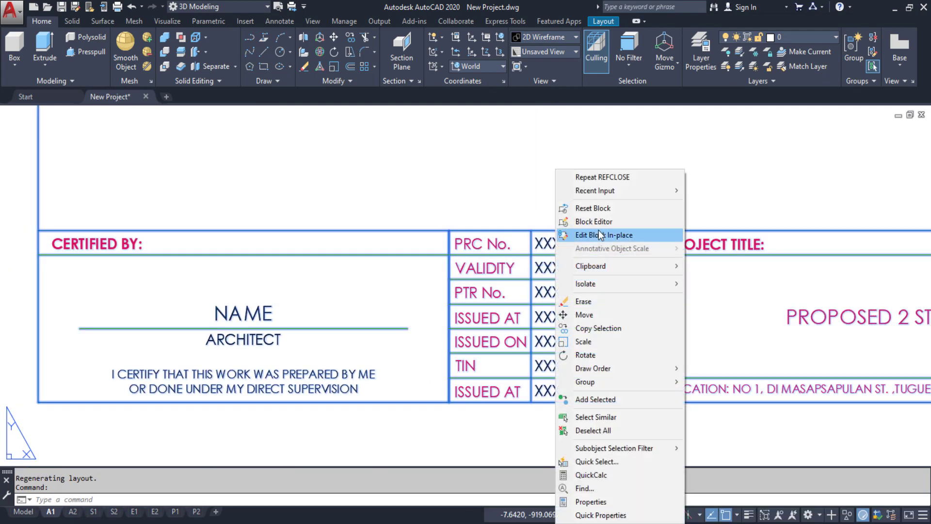
click(601, 235)
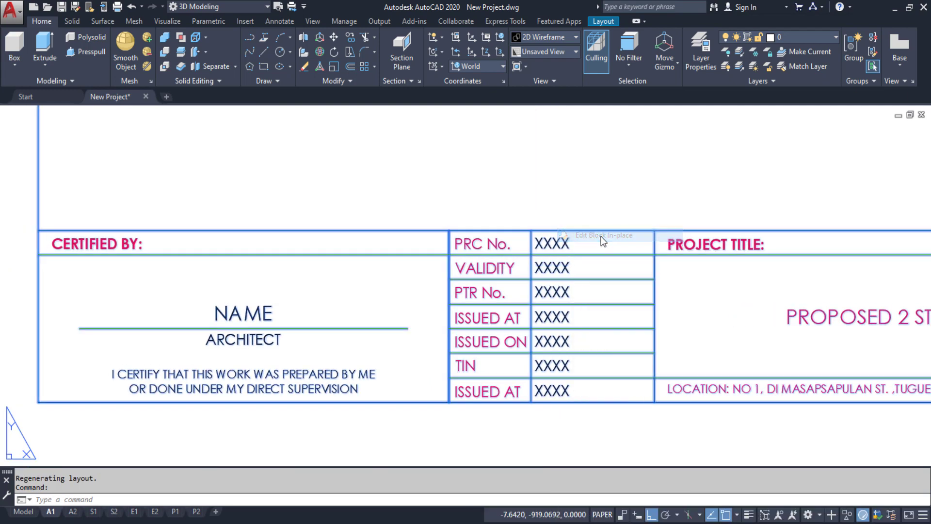
click(457, 357)
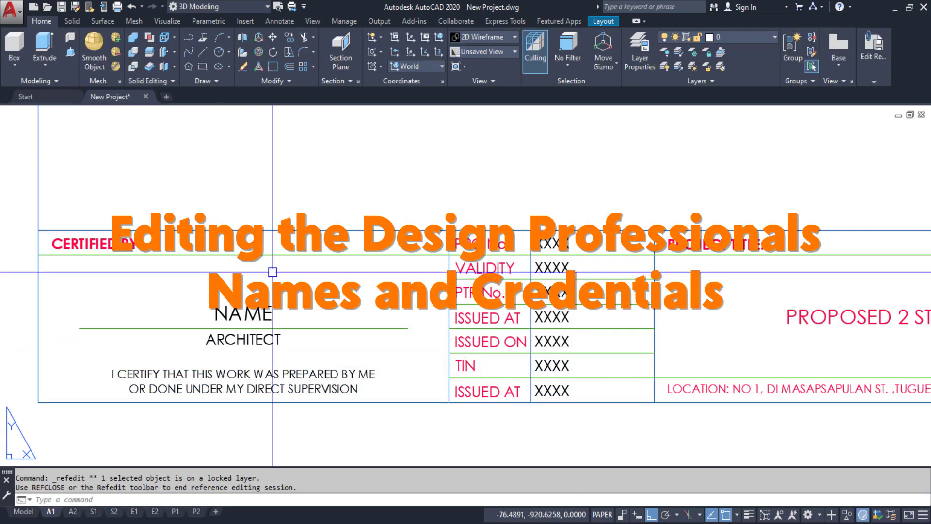
middle_drag(265, 307, 351, 306)
Enter ARCHITECT'S NAME on the name line and 111111 as the PRC No. value
double_click(350, 313)
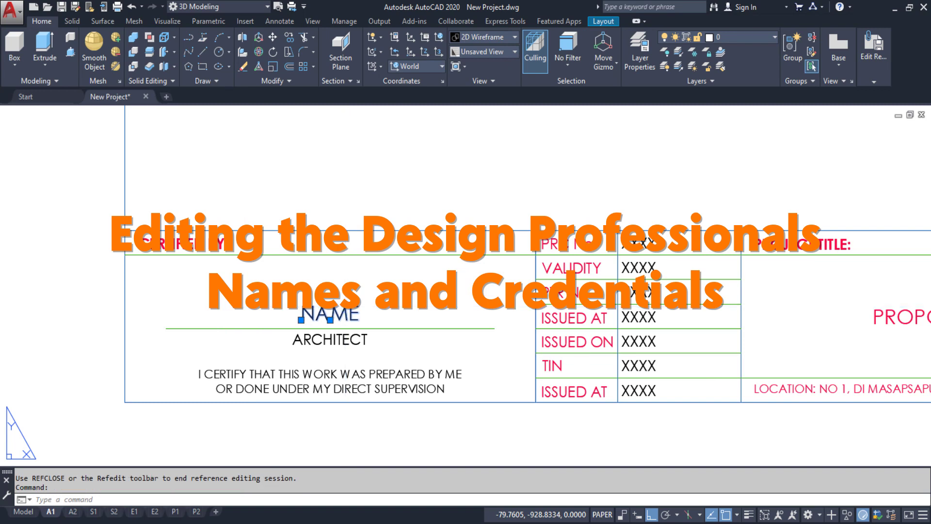
text(A)
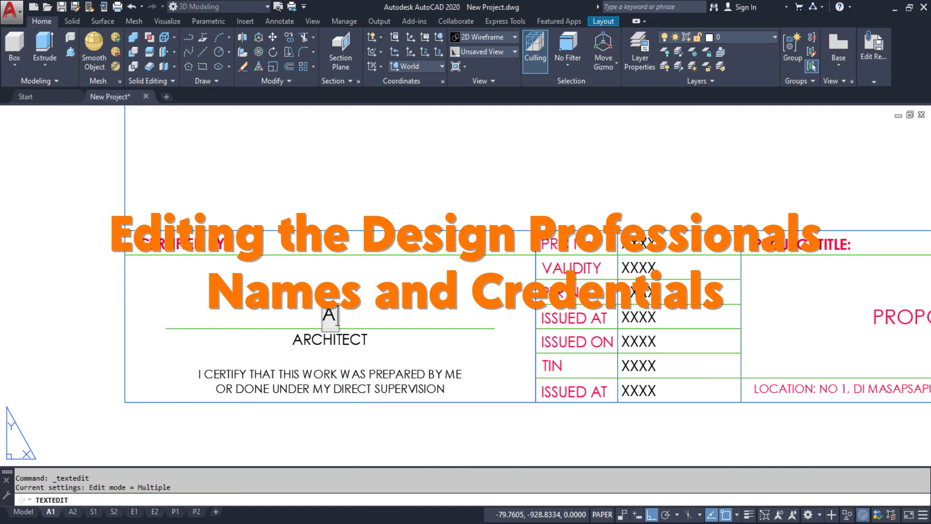
text(RCHITE)
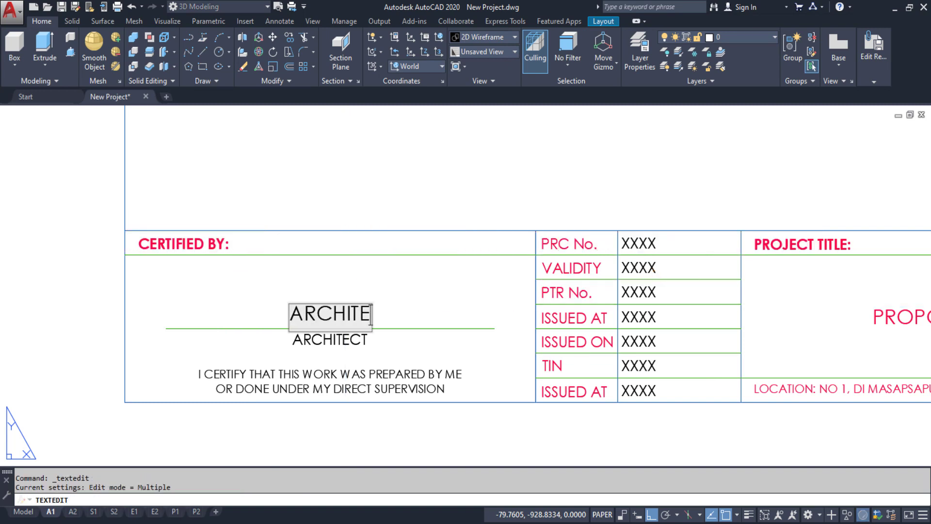
text(CT'S N)
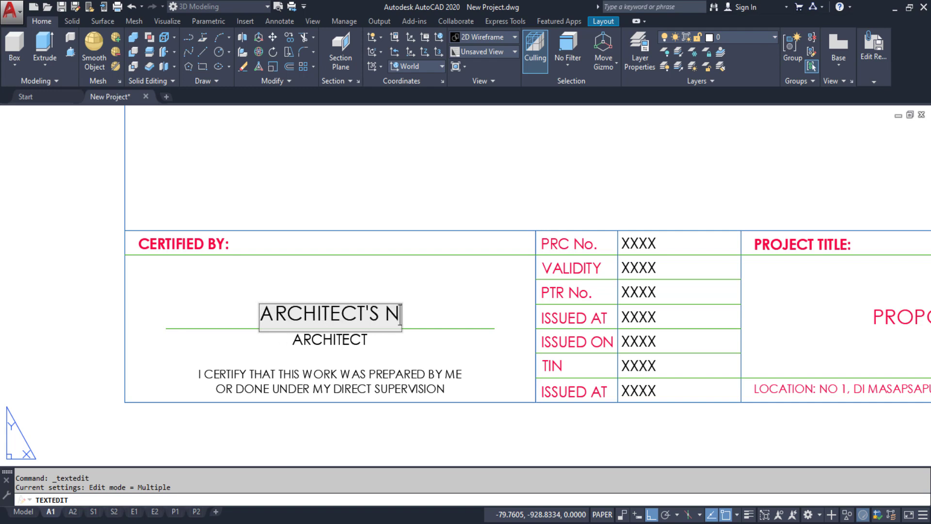
text(AME)
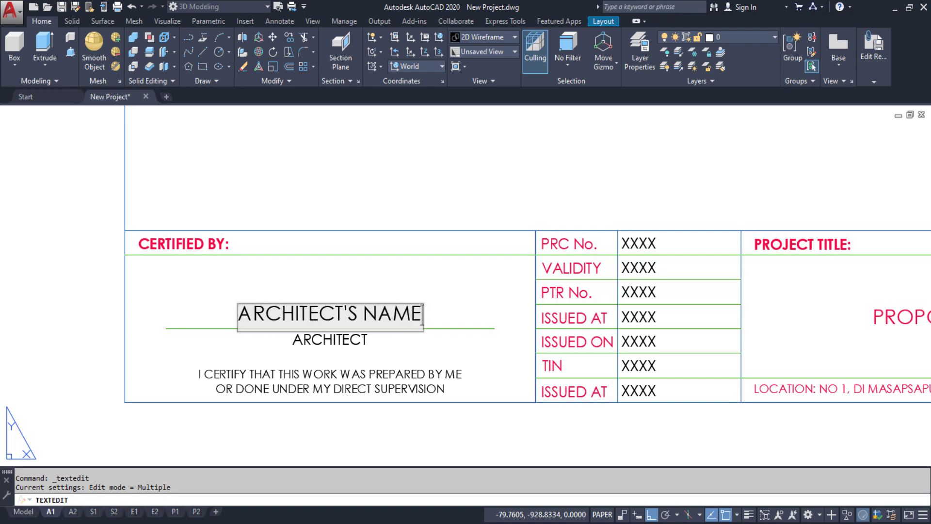
click(477, 285)
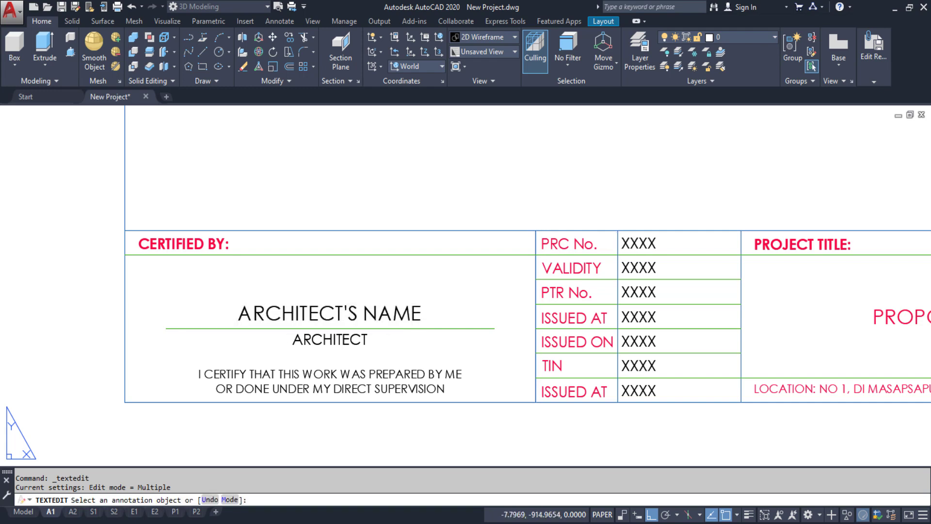
click(639, 243)
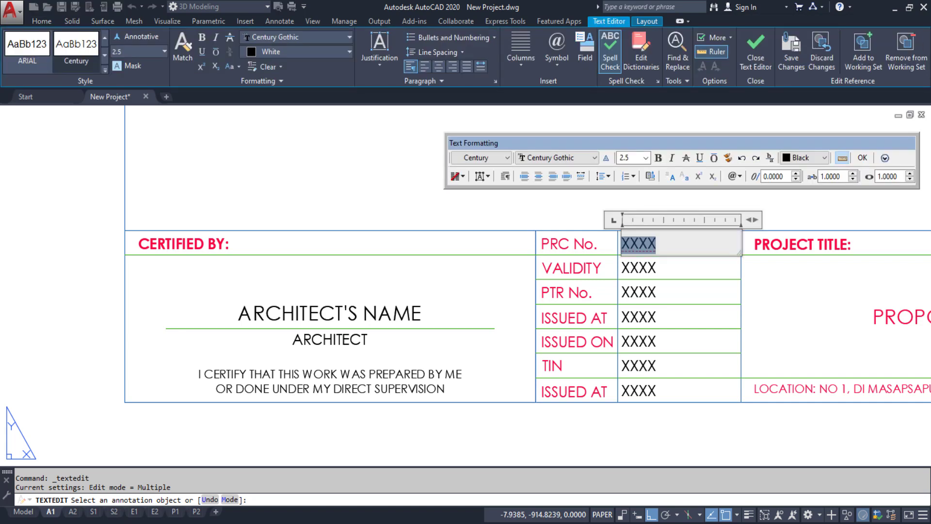
text(111111)
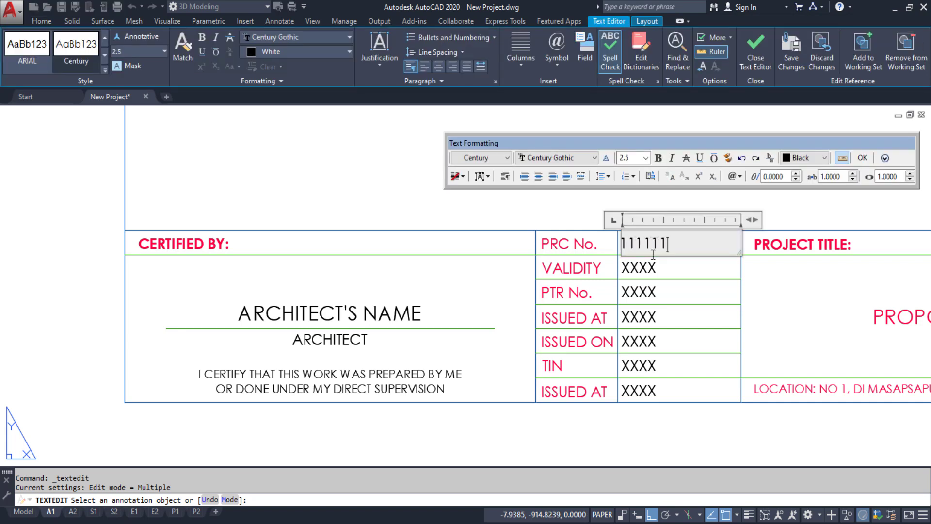
click(662, 274)
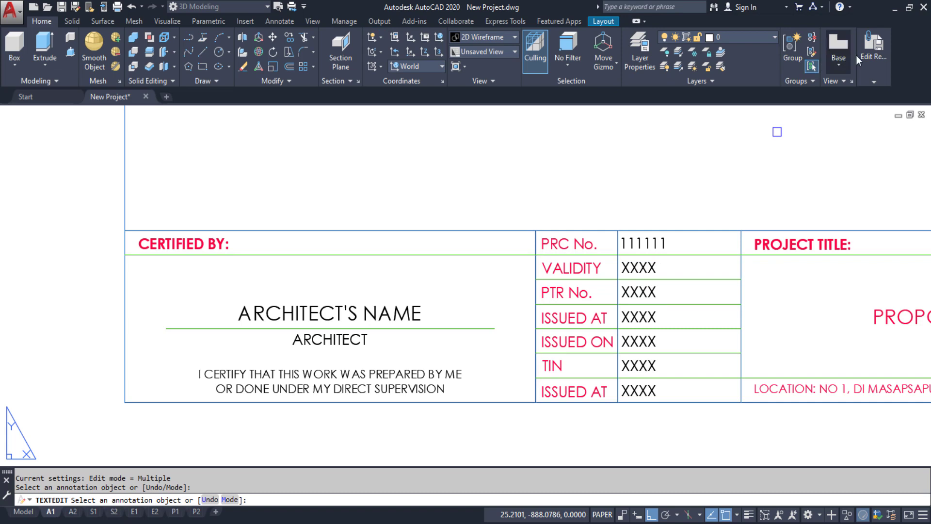
Save the title block changes to its instances and switch to the S1 layout
mouse_move(866, 56)
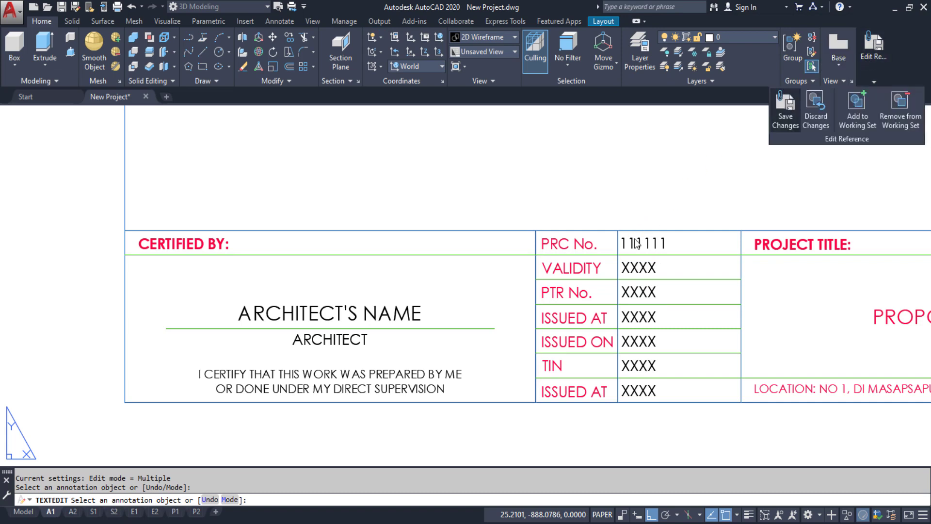
click(785, 109)
click(474, 297)
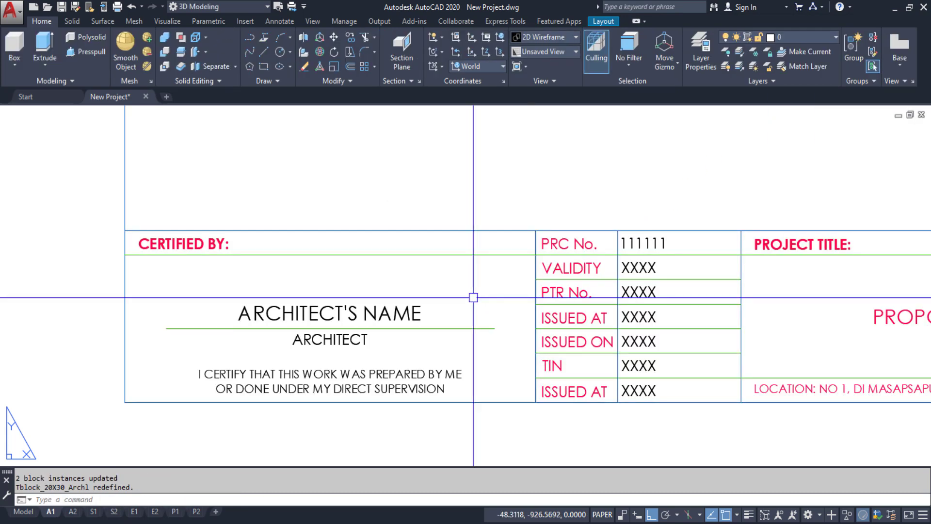
click(93, 512)
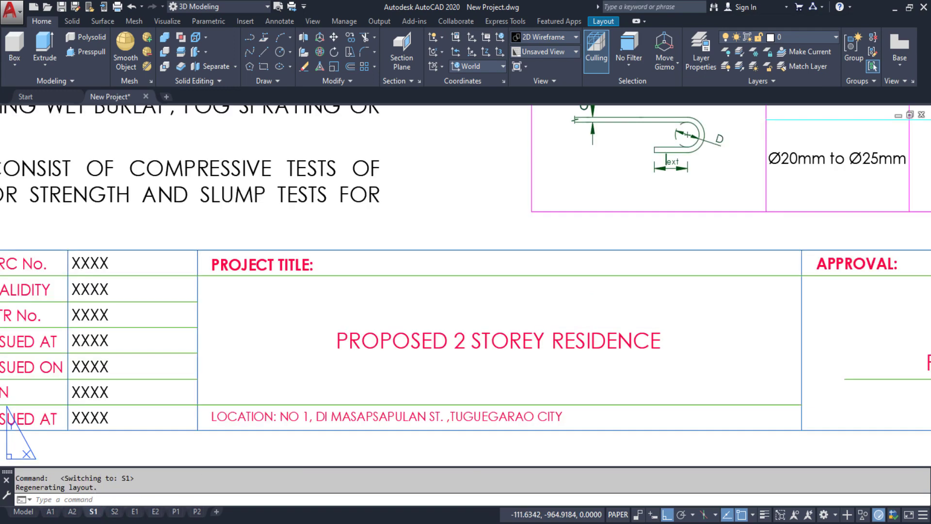
Pan to the S1 title block and open it for in-place block editing
scroll(361, 339, down, 2)
middle_drag(361, 338, 591, 339)
scroll(211, 338, up, 2)
middle_drag(211, 339, 326, 338)
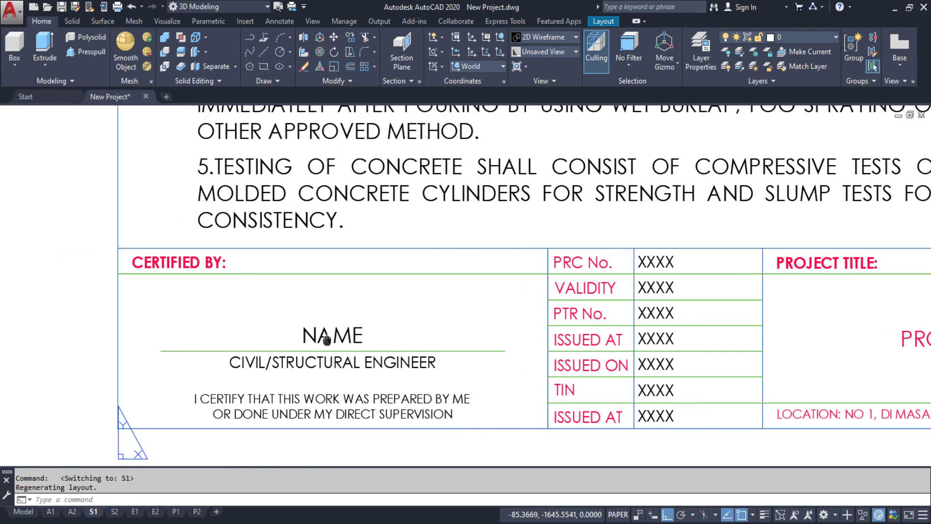
double_click(321, 333)
right_click(321, 333)
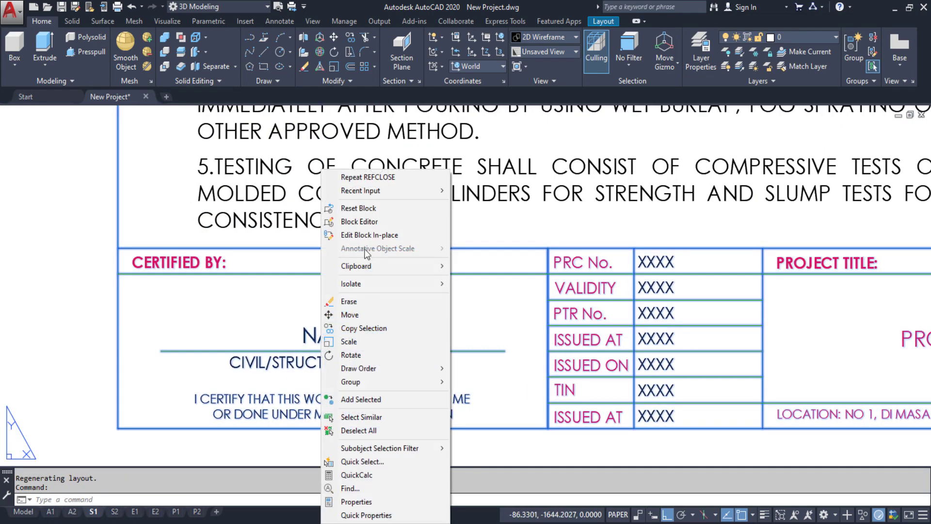
click(364, 236)
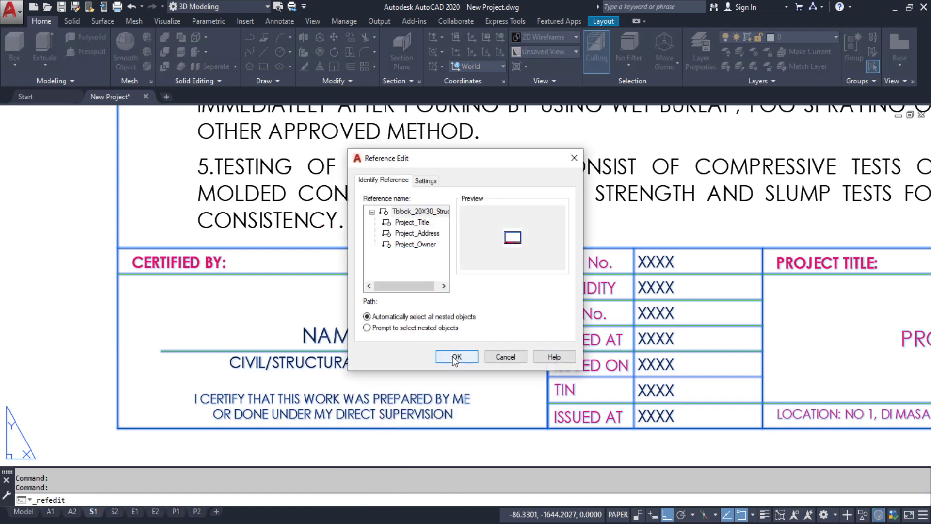
click(395, 356)
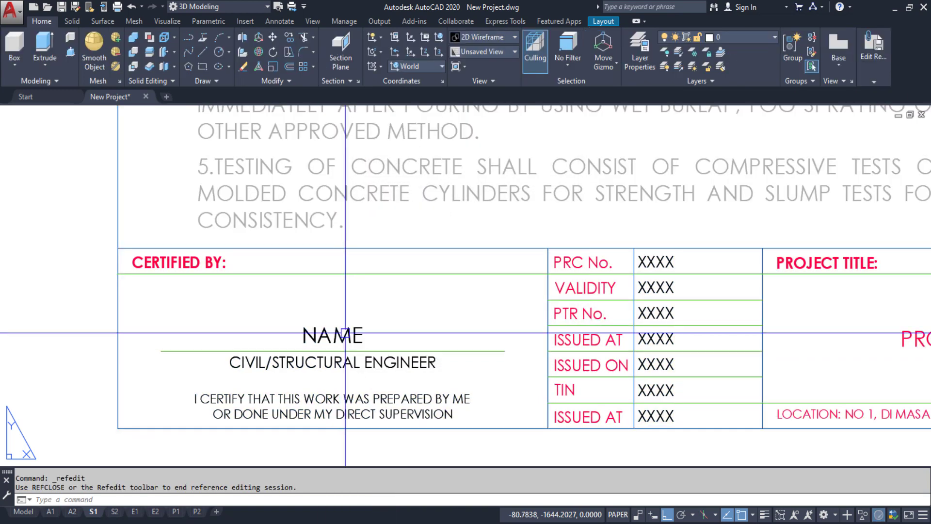
Replace the NAME text with CIVIL ENGINEER
double_click(351, 335)
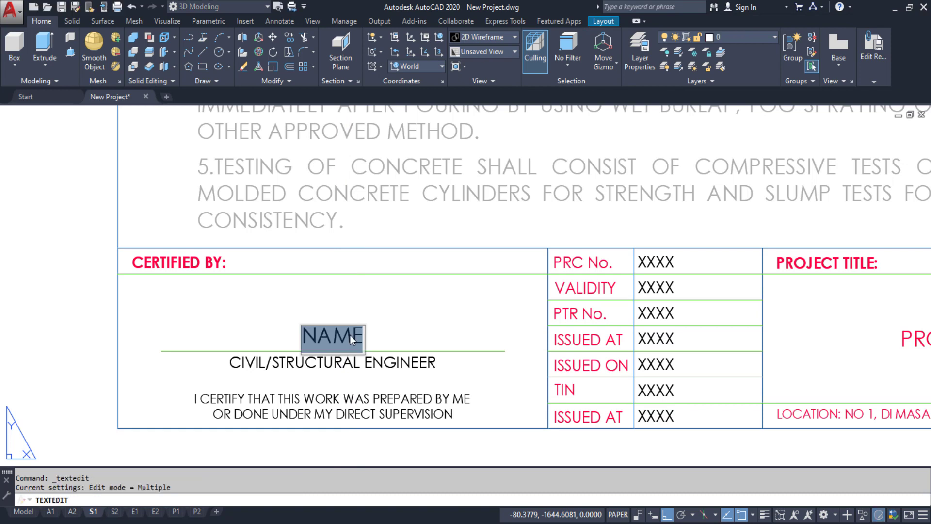
text(CI)
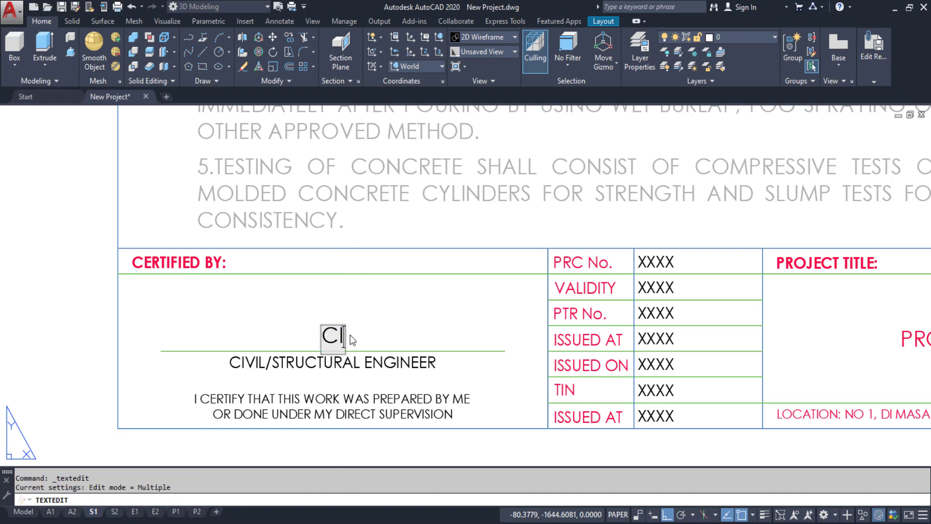
text(VIL E)
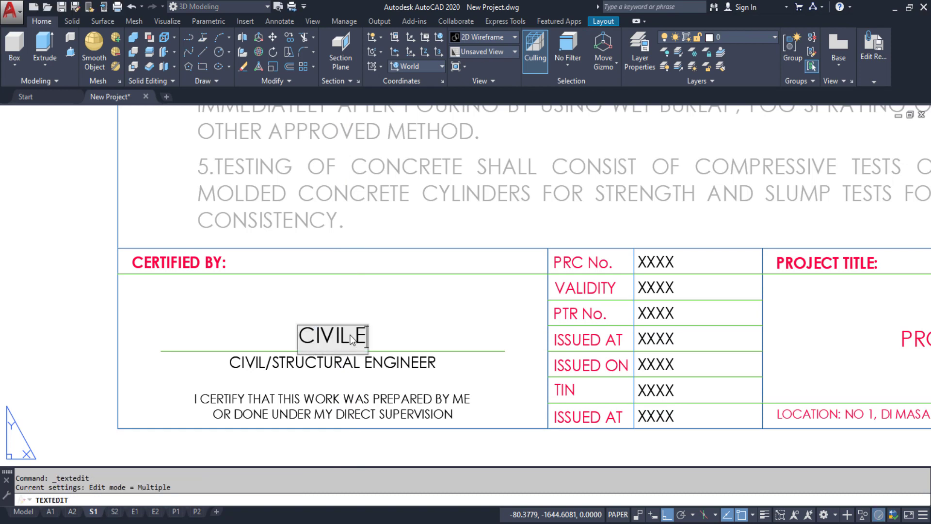
text(NGINEER)
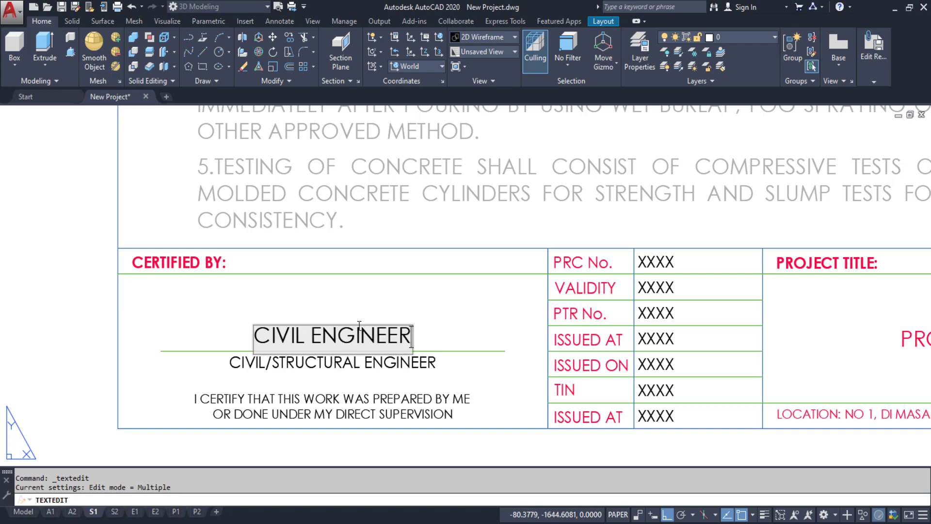
click(447, 316)
key(Escape)
Save the structural title block changes and switch to the E1 layout
mouse_move(880, 45)
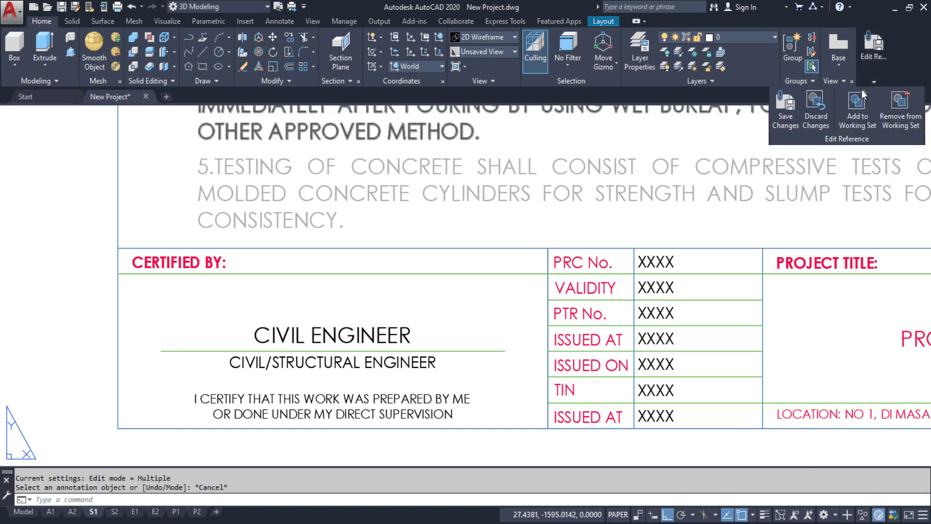
click(790, 110)
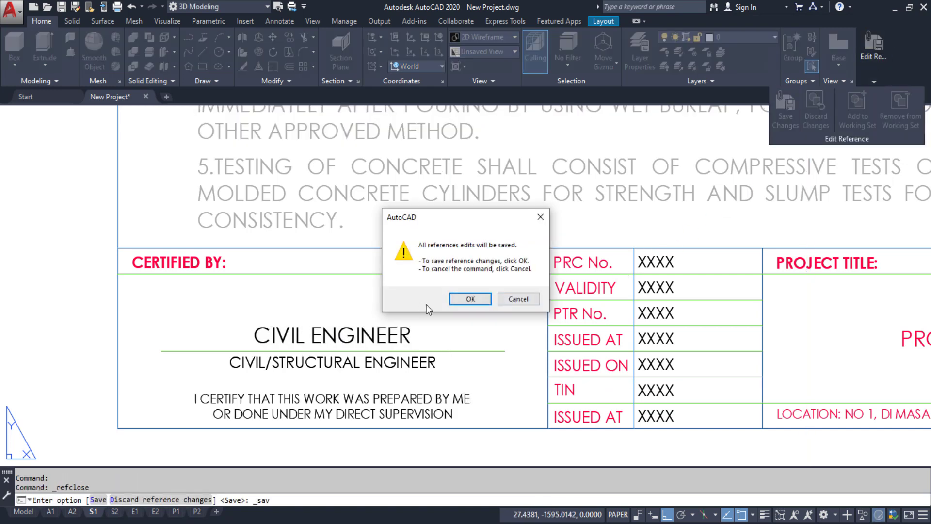
click(466, 300)
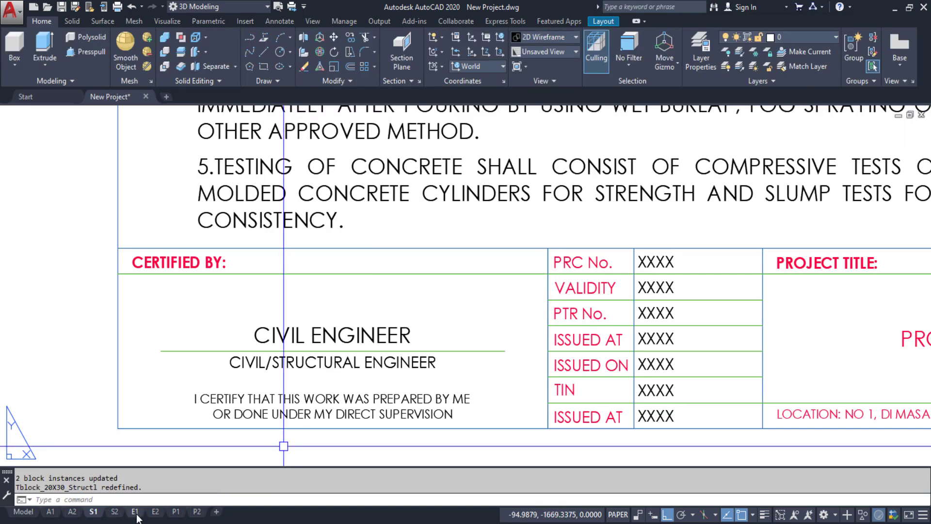
click(134, 512)
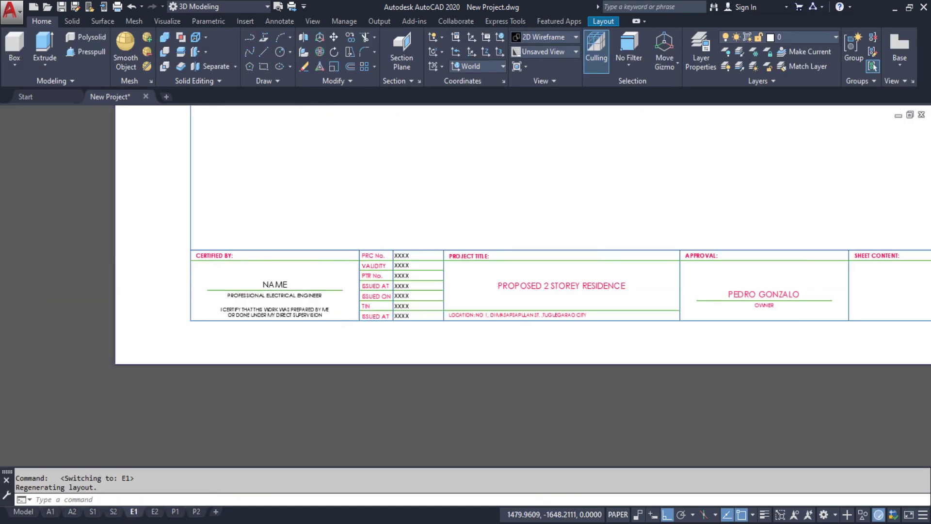
Pan across the E1 title block, then centre the P1 CERTIFIED BY block
scroll(298, 285, up, 4)
middle_drag(246, 279, 355, 285)
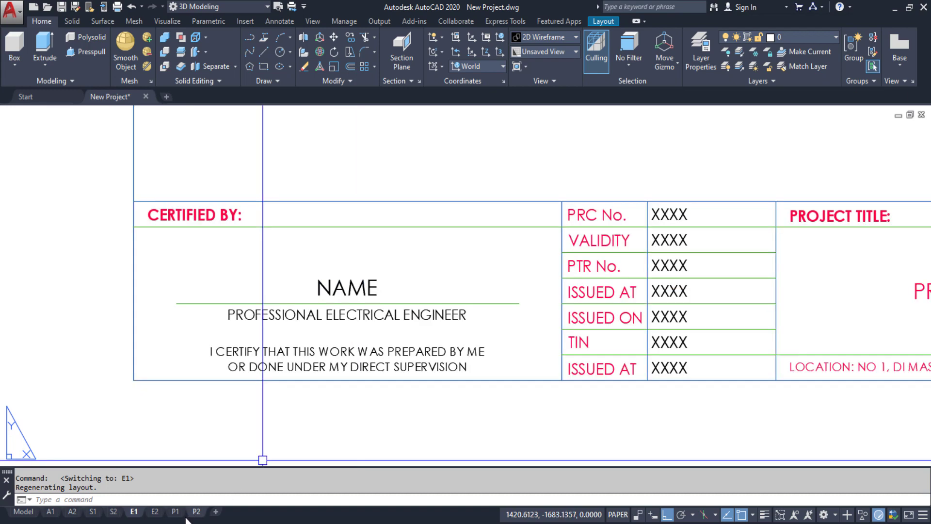
click(179, 515)
middle_drag(390, 313, 789, 308)
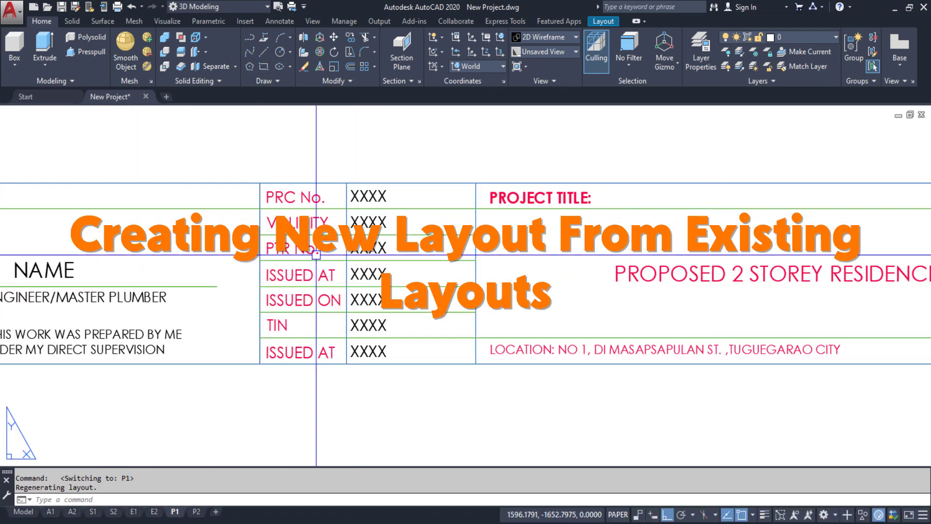
middle_drag(239, 245, 442, 255)
middle_drag(221, 283, 366, 284)
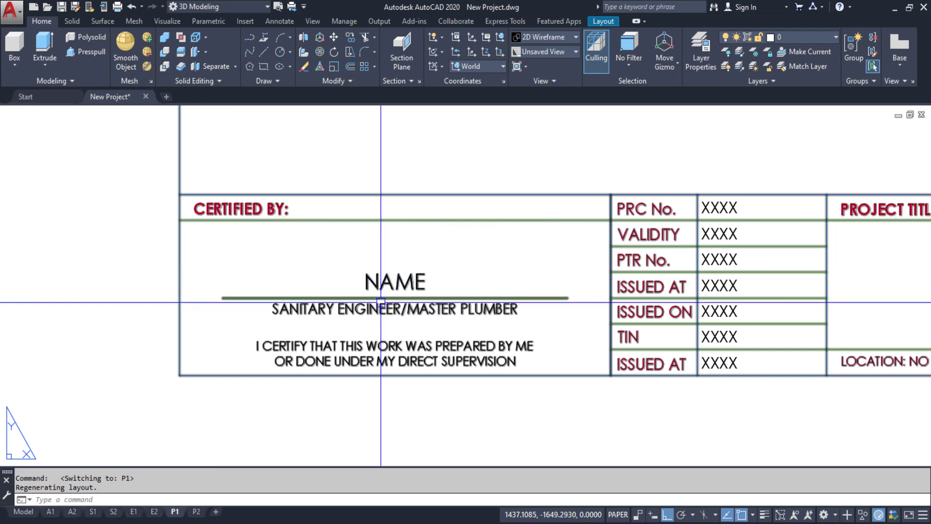
Zoom to extents on the A1 layout with Z, E, then switch to A2
click(52, 513)
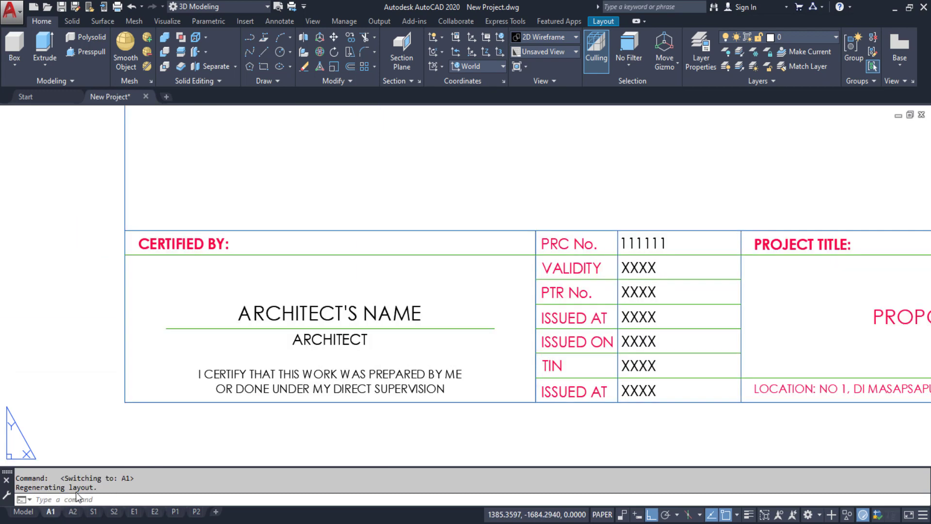
scroll(382, 238, down, 4)
text(z)
key(Return)
text(e)
key(Return)
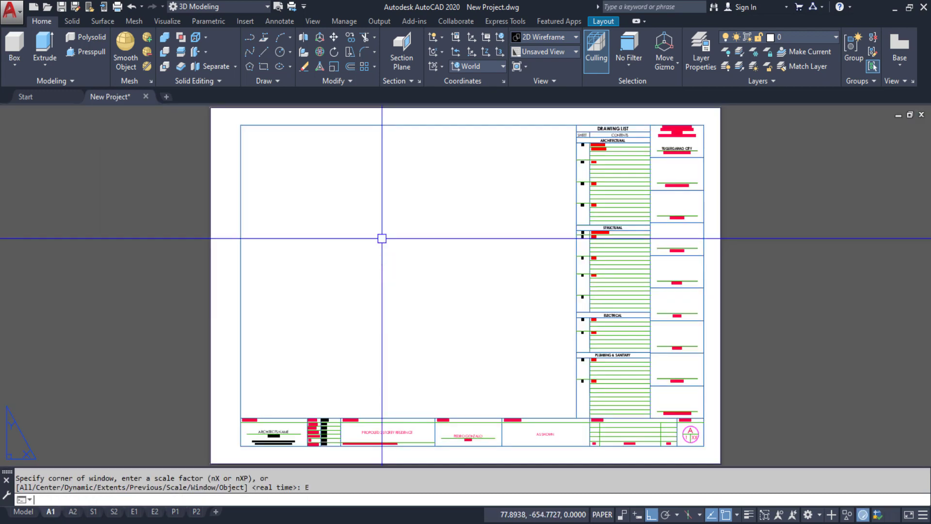
key(Escape)
key(Escape)
click(72, 512)
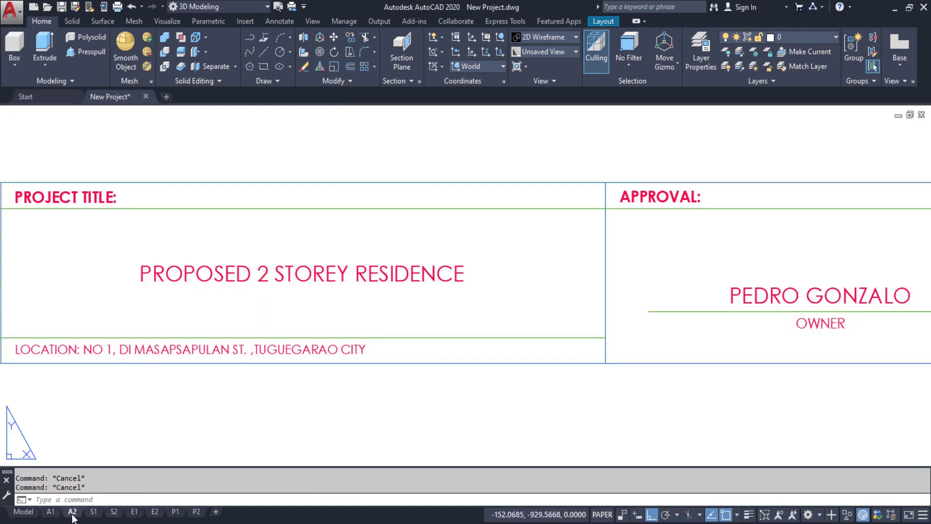
Make a copy of the A2 layout using Move or Copy with Create a copy ticked
right_click(72, 513)
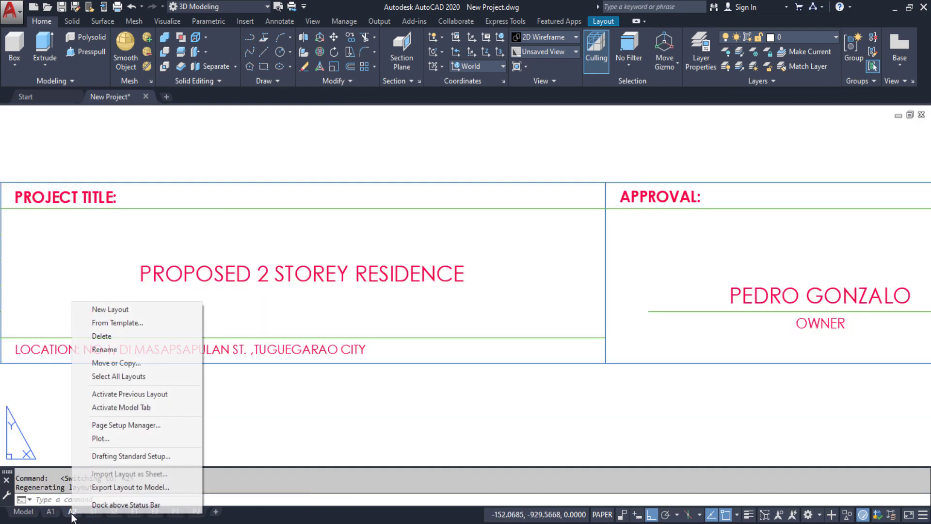
click(107, 363)
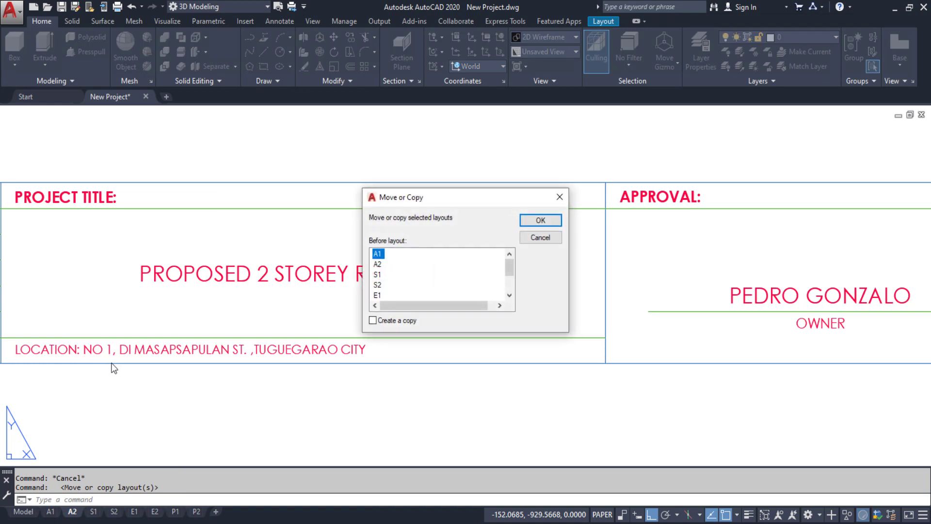
drag(418, 198, 325, 189)
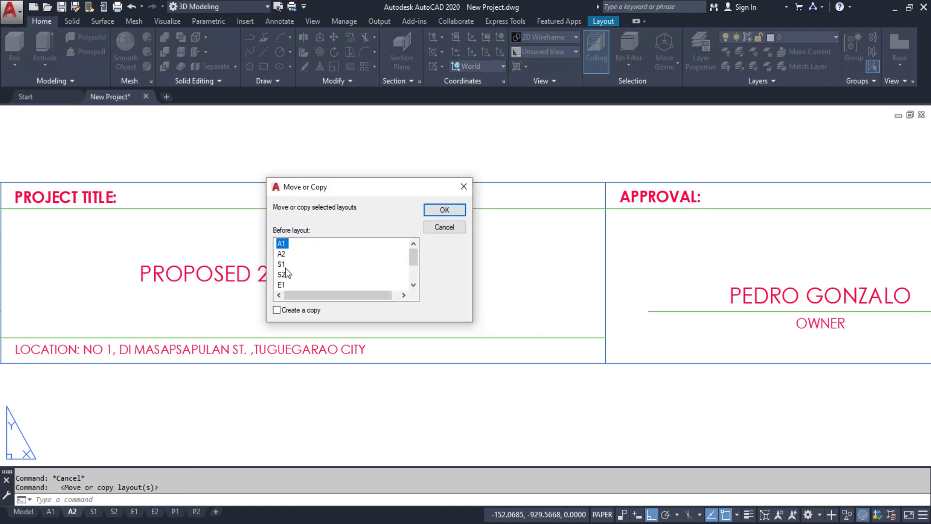
click(276, 312)
click(443, 211)
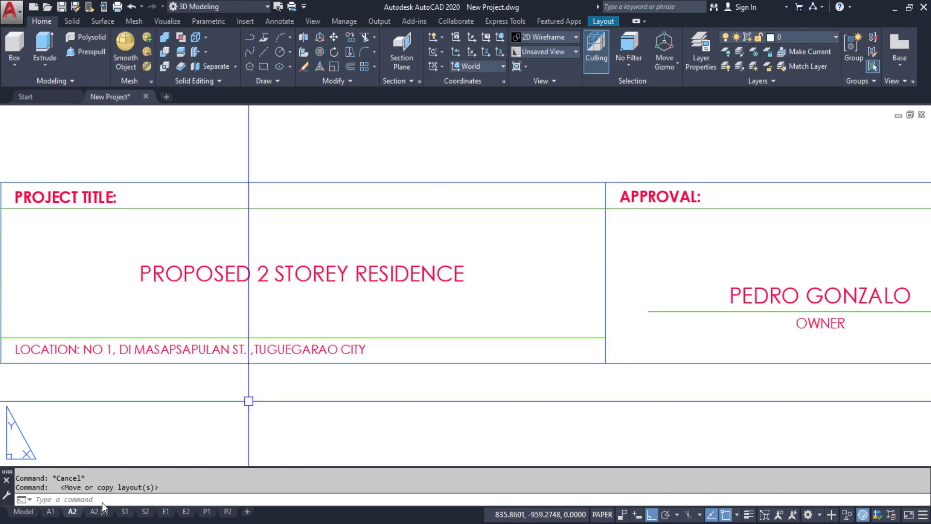
Rename the copied layout to A3
click(101, 512)
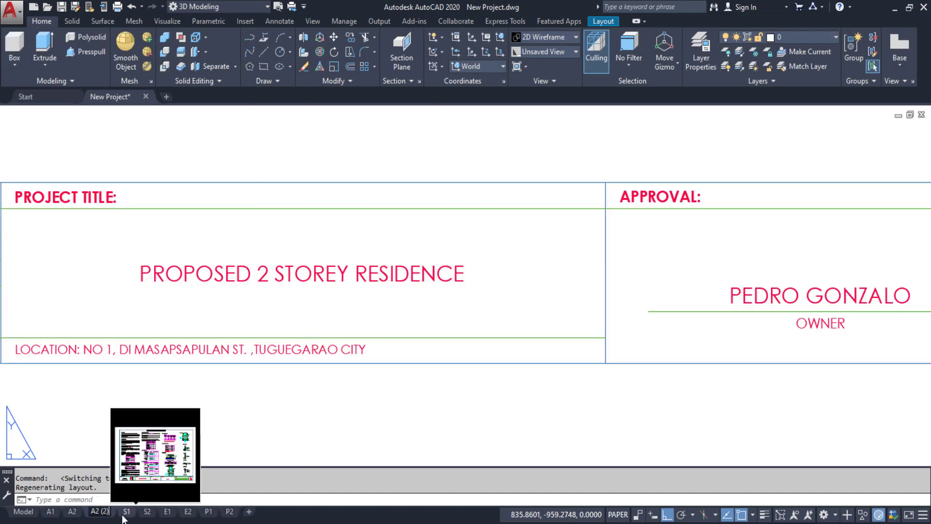
key(BackSpace)
key(BackSpace)
key(BackSpace)
key(BackSpace)
key(BackSpace)
text(3)
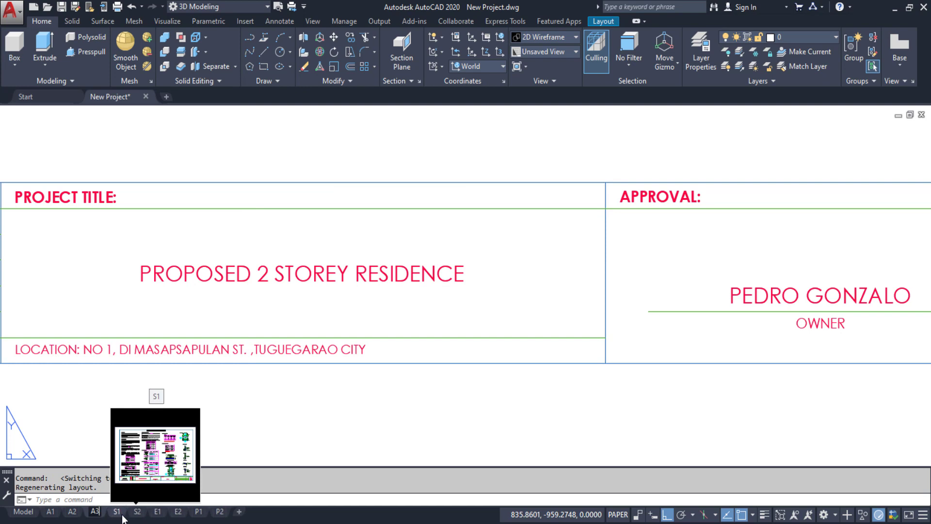
key(Return)
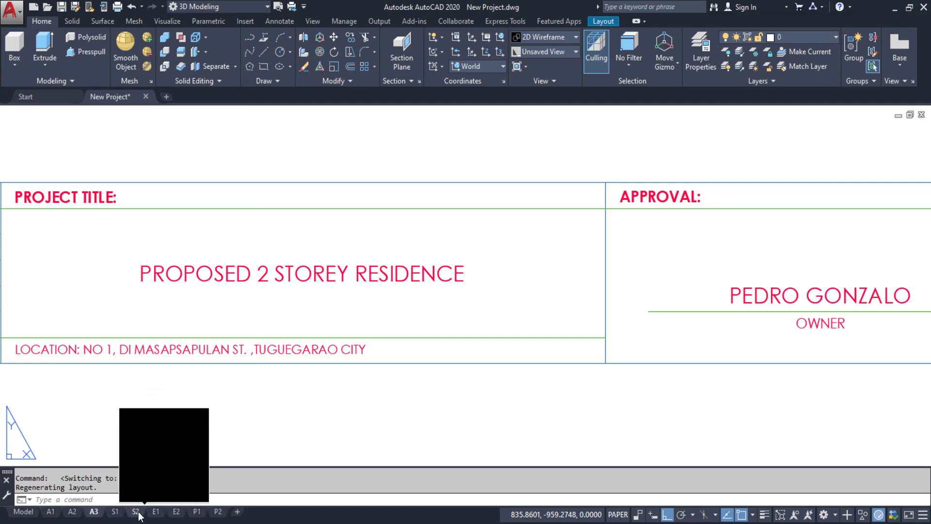
Copy layout S2 so the duplicate sits before E1
click(136, 512)
right_click(138, 516)
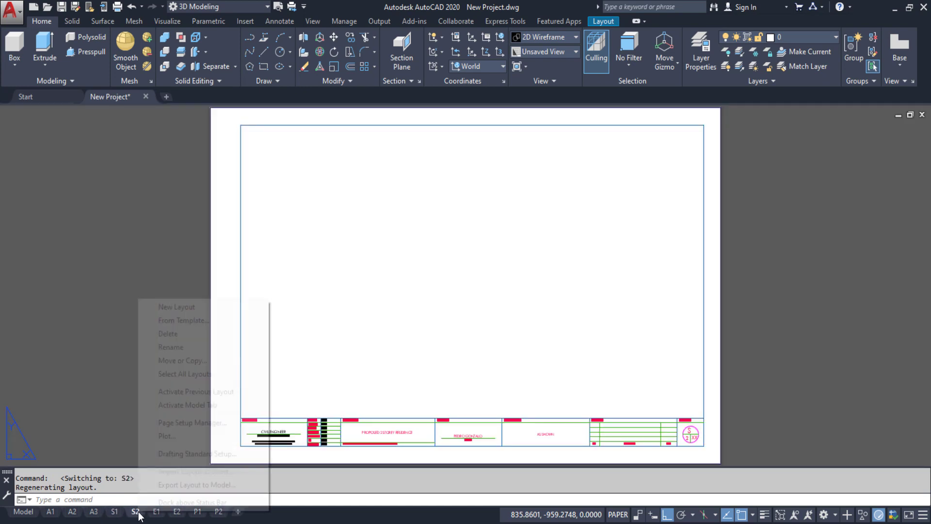
click(196, 359)
click(278, 310)
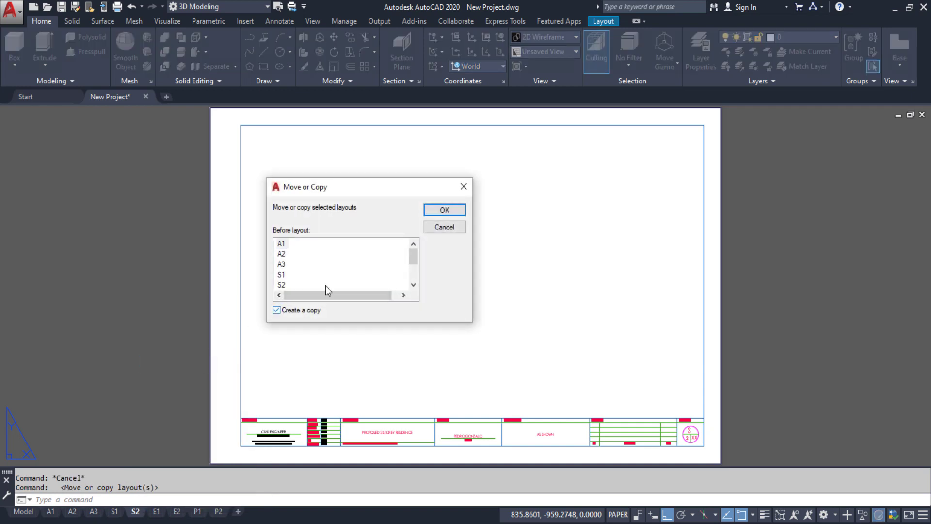
drag(412, 260, 412, 262)
click(450, 212)
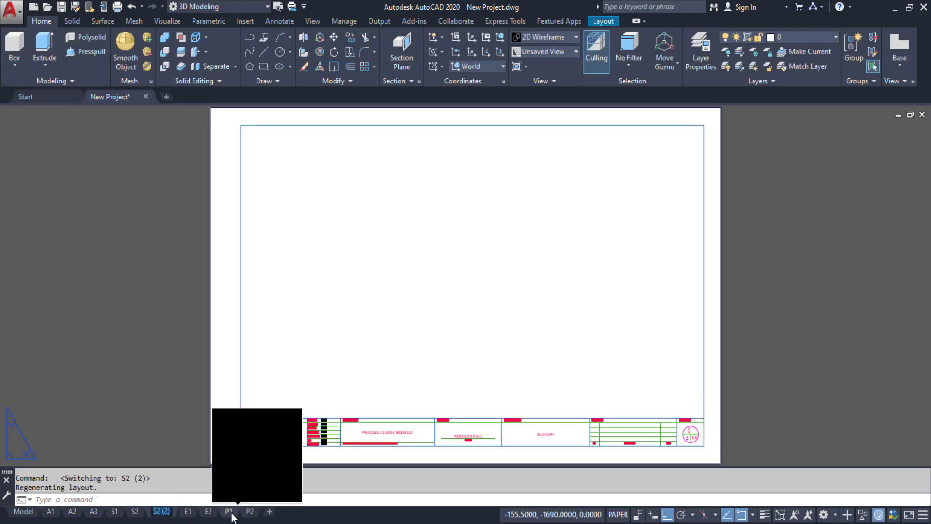
Name the new copy S3, then switch to the E2 layout
text(S2)
mouse_move(232, 517)
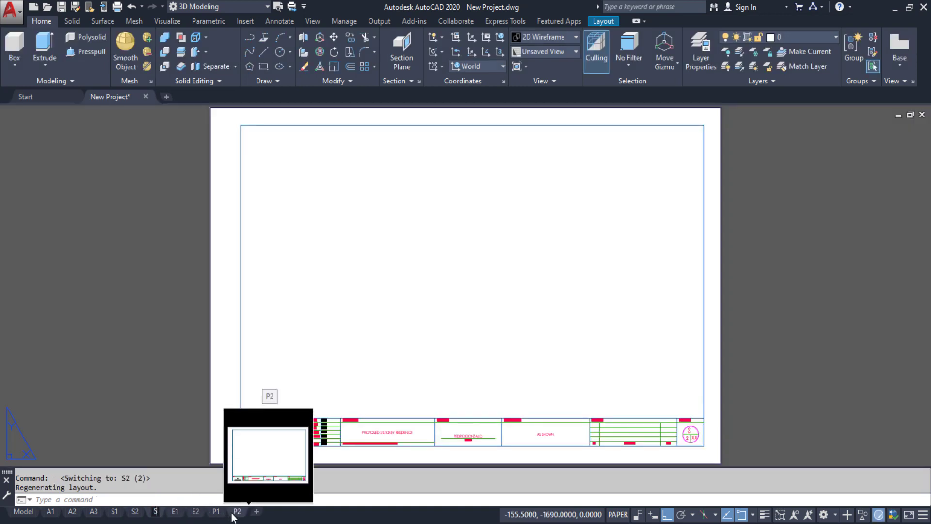
key(BackSpace)
text(3)
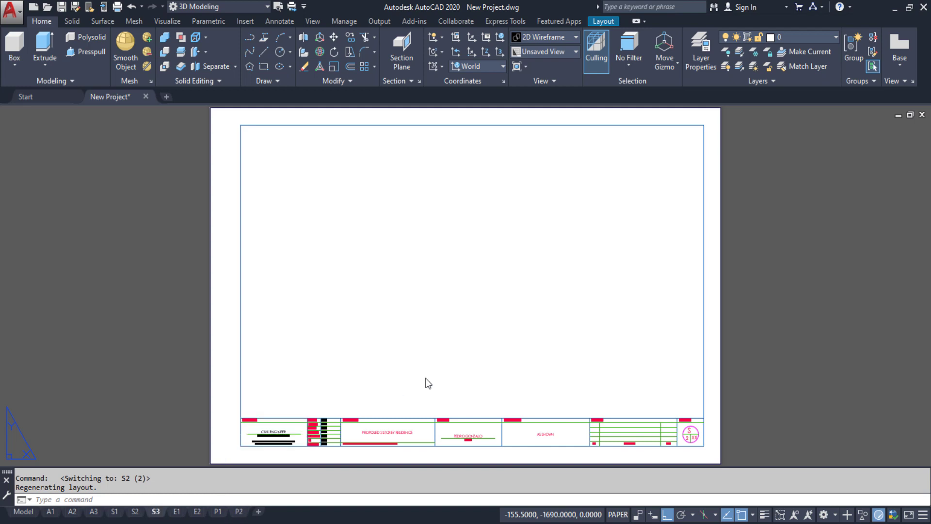
click(198, 512)
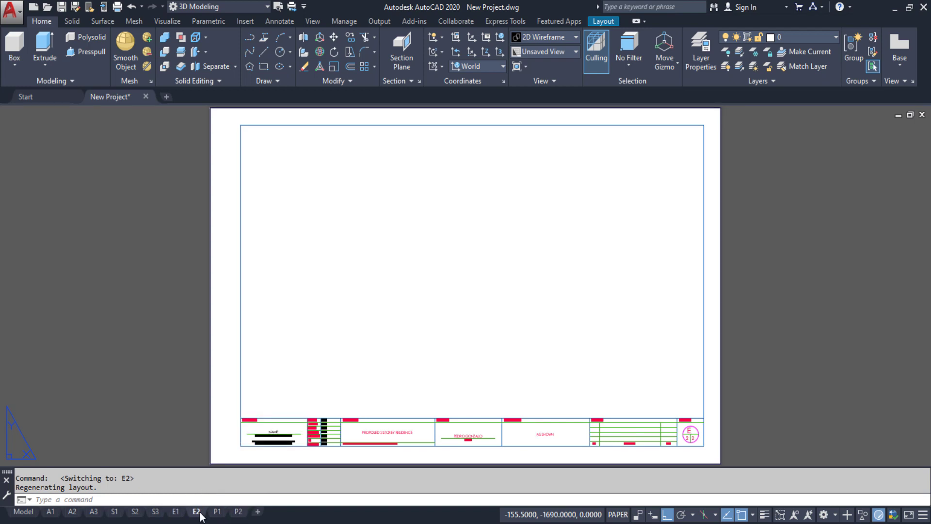
Copy layout E2 to sit before P1 and select the copy to rename it E3
right_click(196, 512)
click(243, 361)
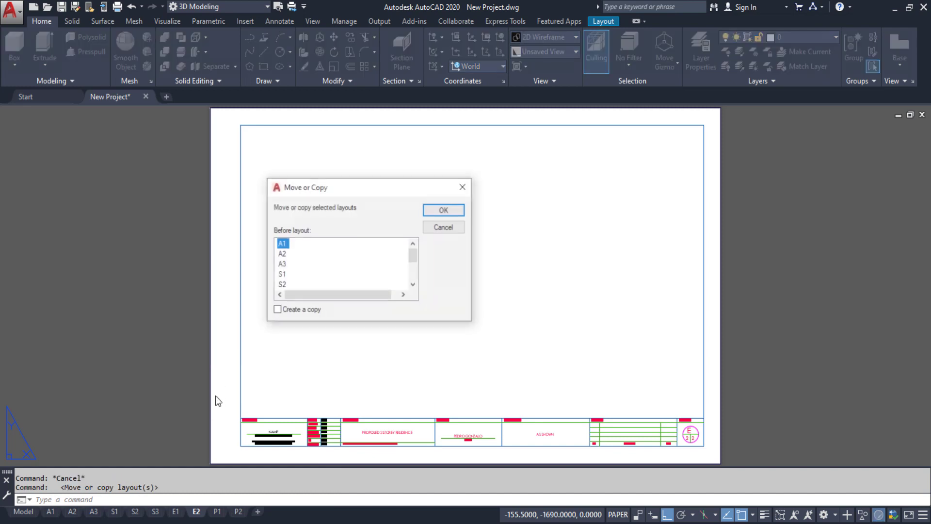
click(277, 310)
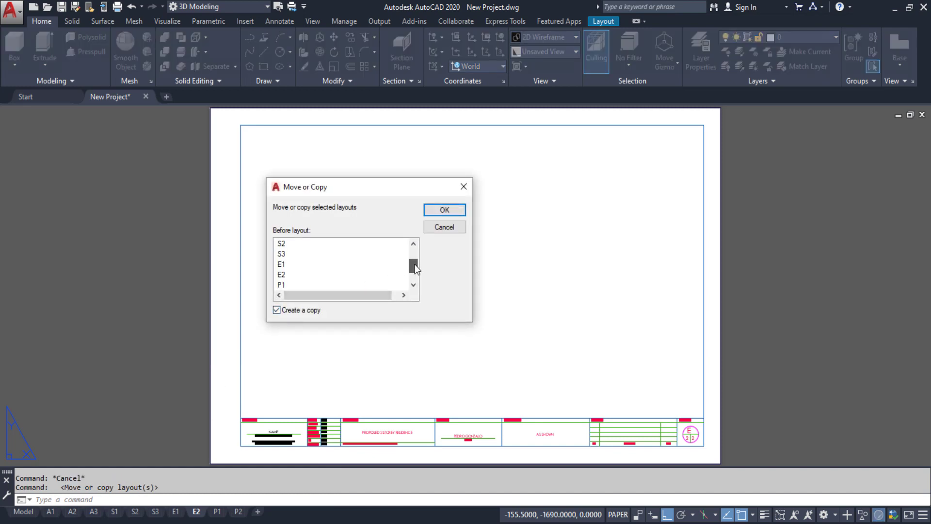
click(281, 285)
click(444, 209)
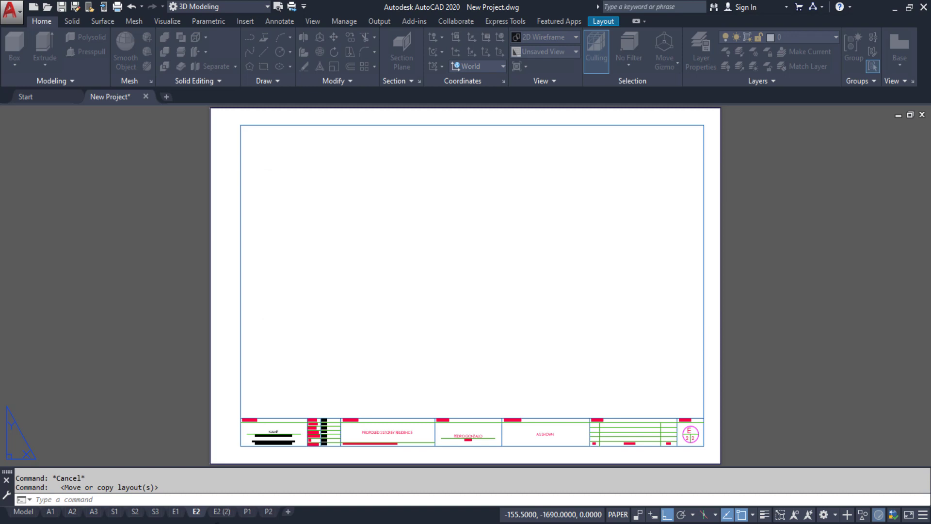
click(218, 513)
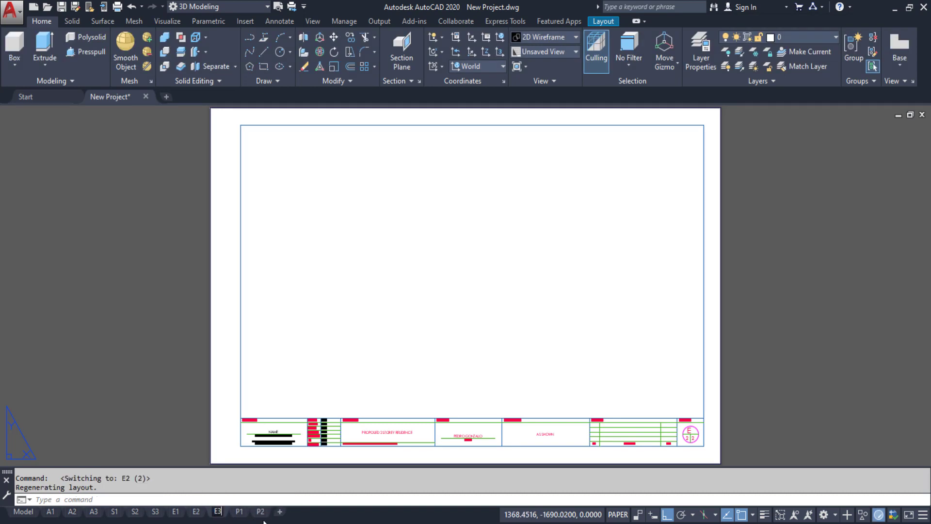
Copy layout P2 to the end of the list and select the copy to rename it P3
click(259, 512)
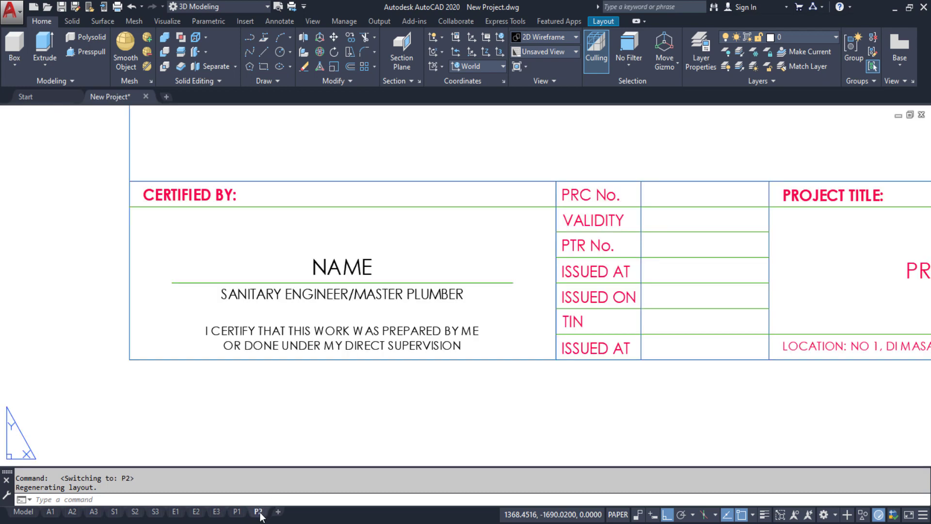
right_click(259, 513)
click(297, 361)
click(276, 310)
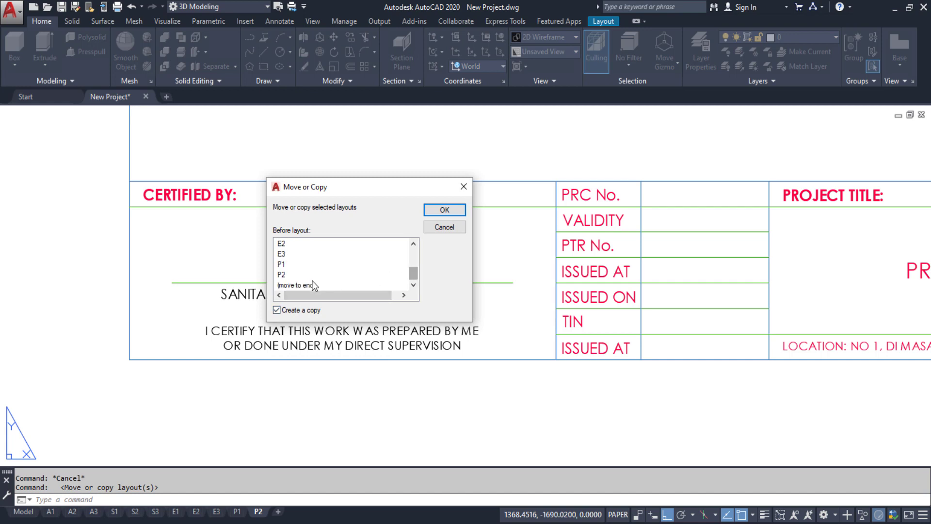
click(445, 209)
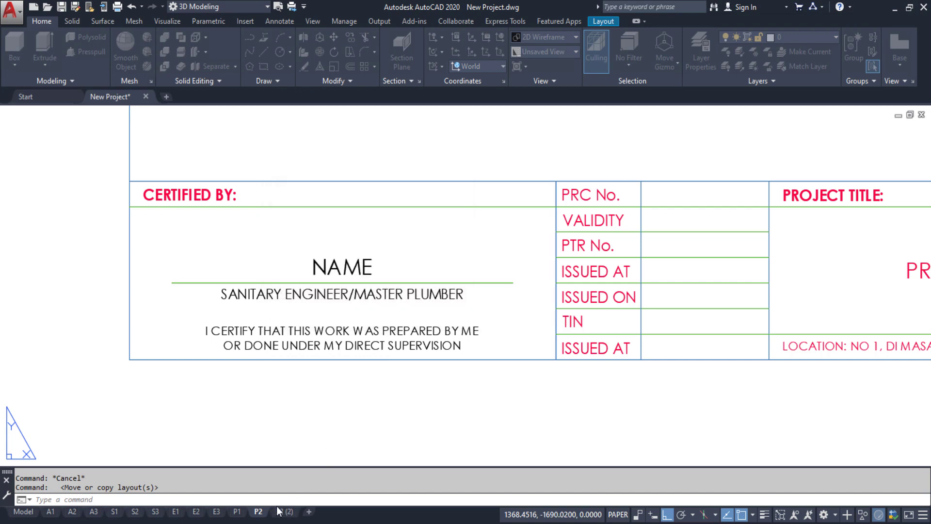
click(291, 512)
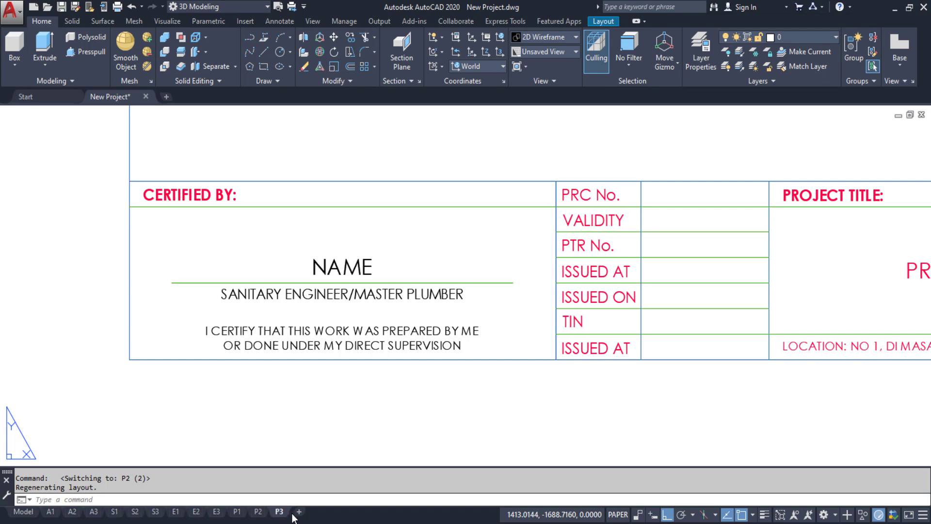
Flip between the A3 and A2 layouts, cancel a stray selection, and return to A1
click(316, 414)
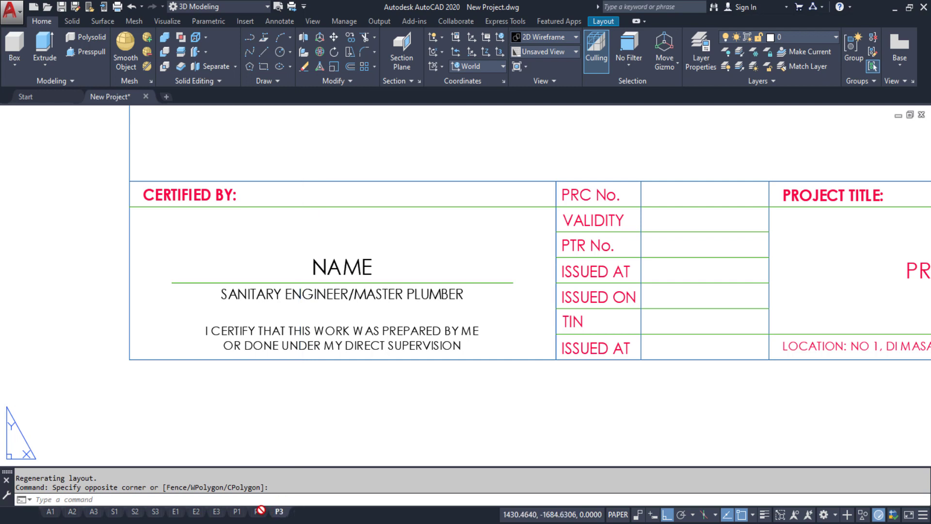
drag(251, 509, 292, 514)
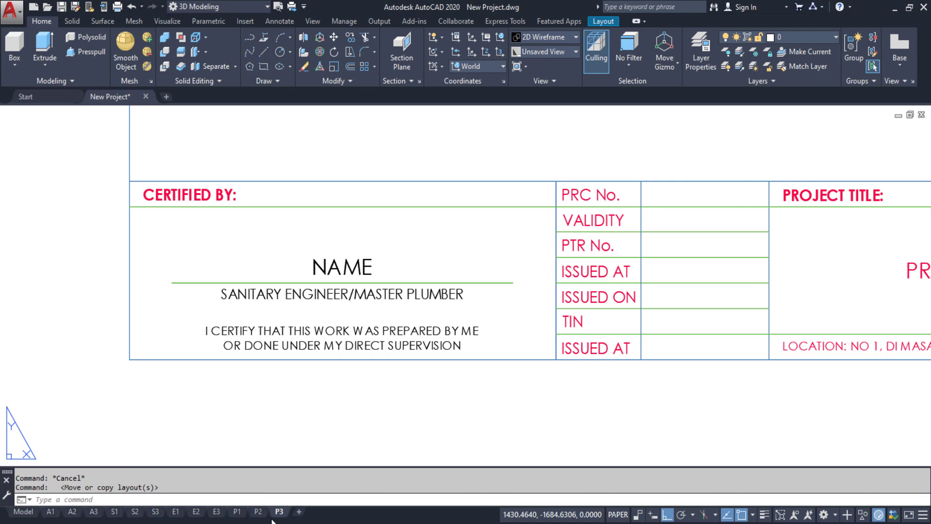
click(93, 513)
mouse_move(94, 513)
mouse_down()
mouse_move(71, 513)
mouse_move(104, 506)
mouse_up()
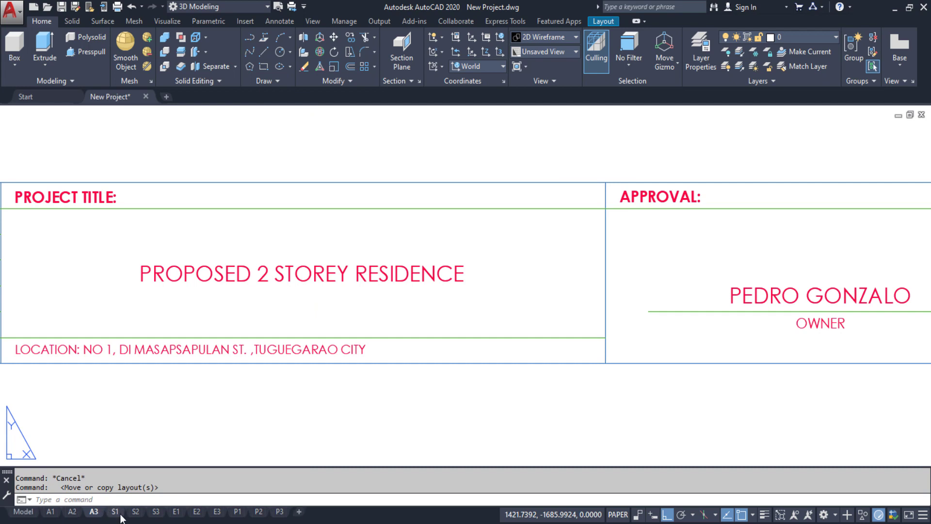
click(75, 513)
click(96, 513)
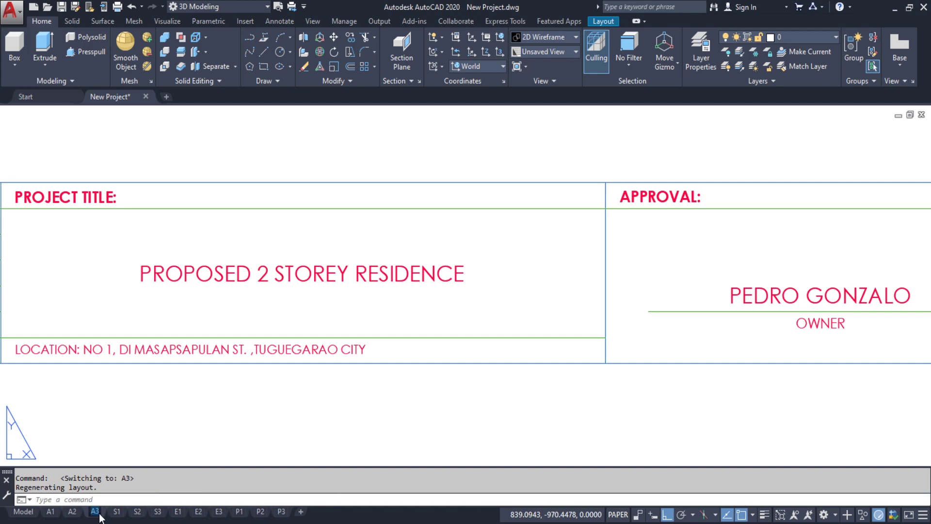
click(224, 414)
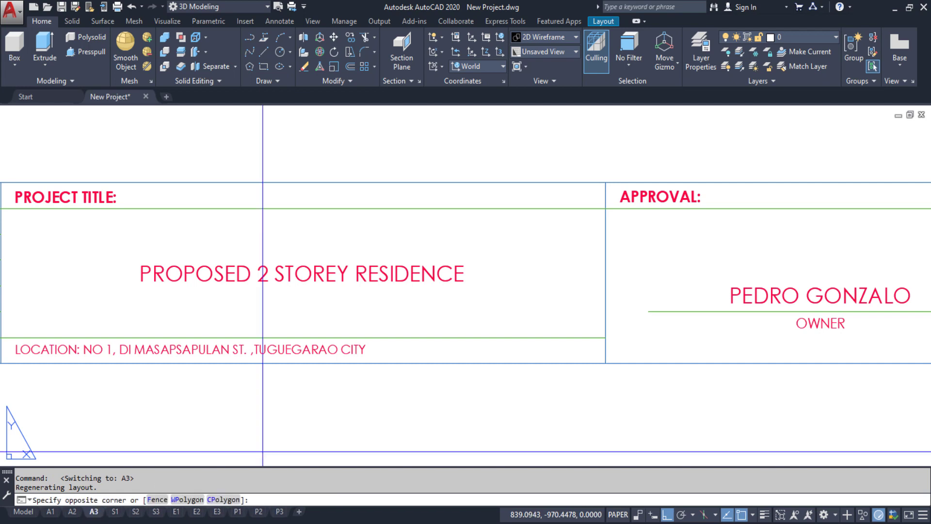
key(Escape)
key(Escape)
click(51, 513)
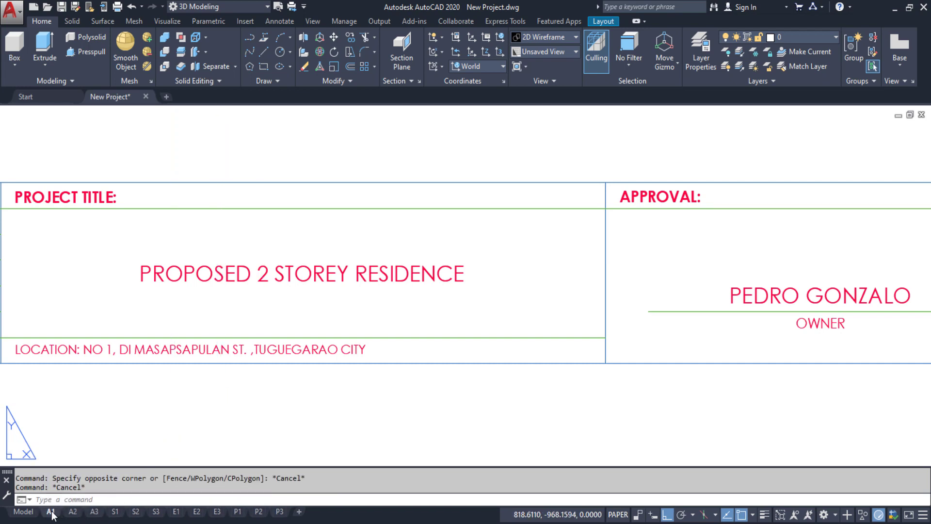